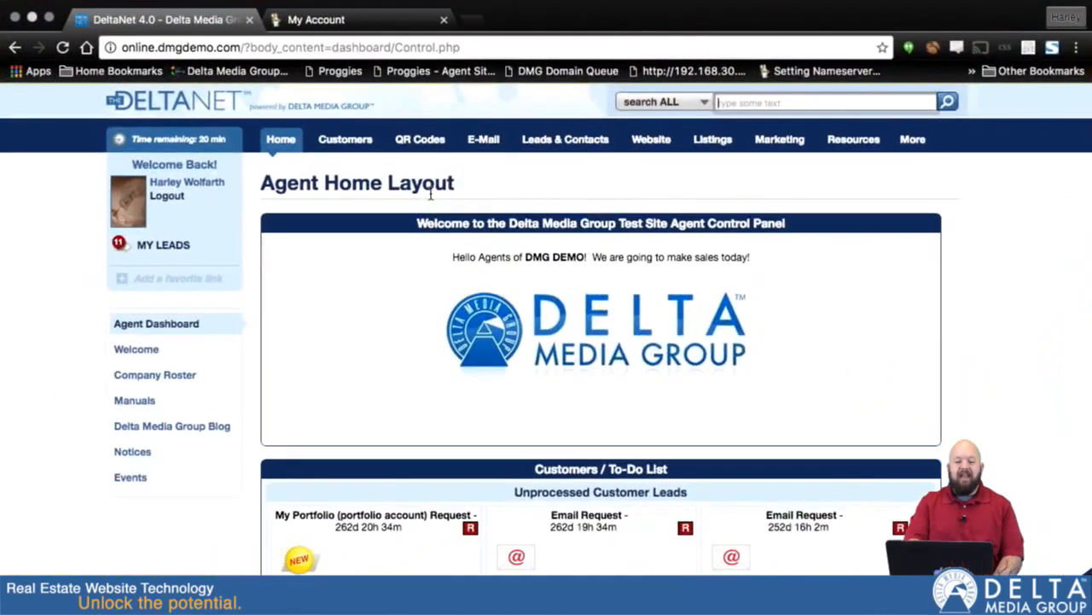
Open the Domains page of the agent's website settings
{"action": "mouse_move", "coordinate": [515, 109]}
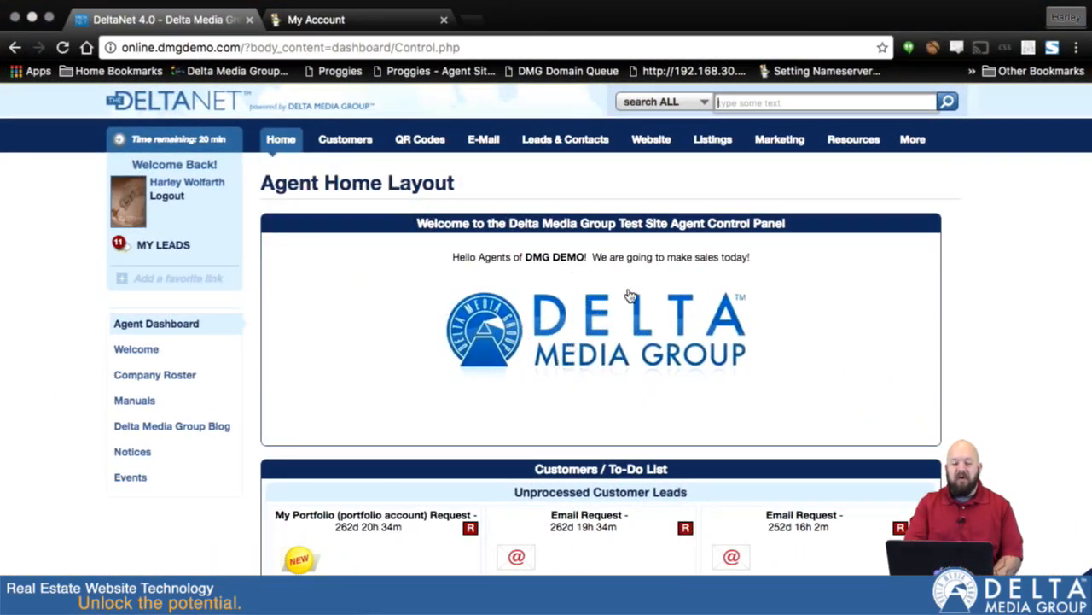
{"action": "mouse_move", "coordinate": [483, 139]}
{"action": "mouse_move", "coordinate": [649, 147]}
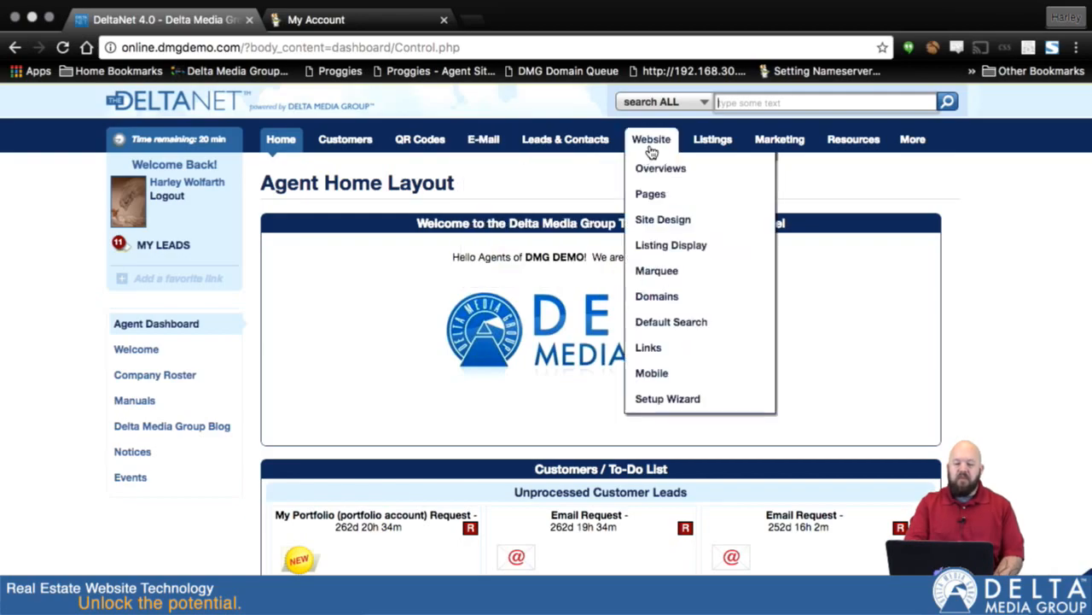
{"action": "left_click", "coordinate": [667, 303]}
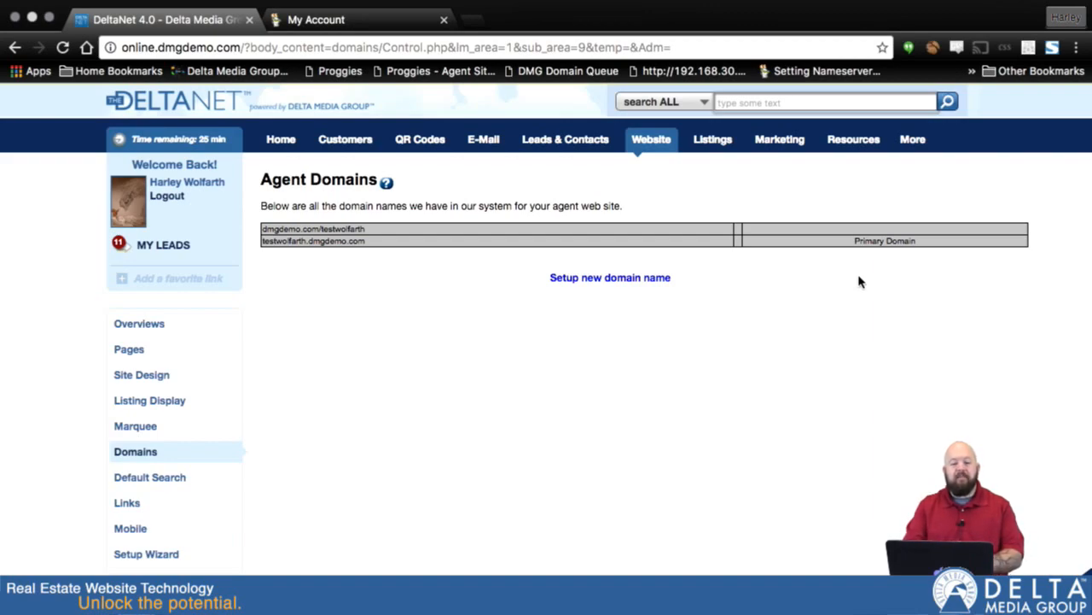
Start a new domain setup without an associated e-mail address and fill in the agent's surname-based .net domain without prefixes
{"action": "left_click", "coordinate": [605, 279]}
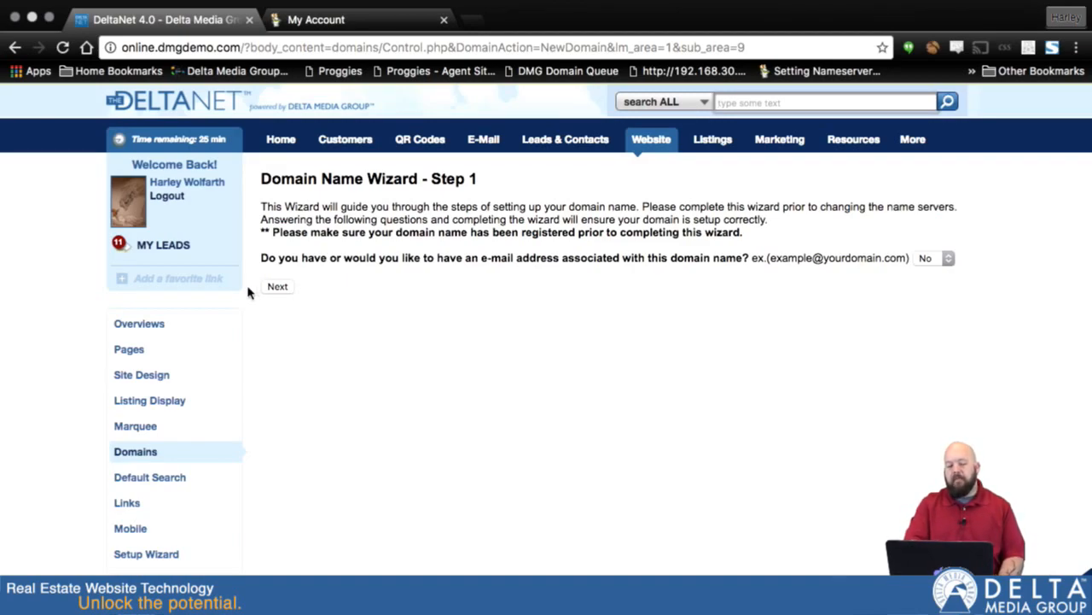
{"action": "left_click", "coordinate": [283, 289]}
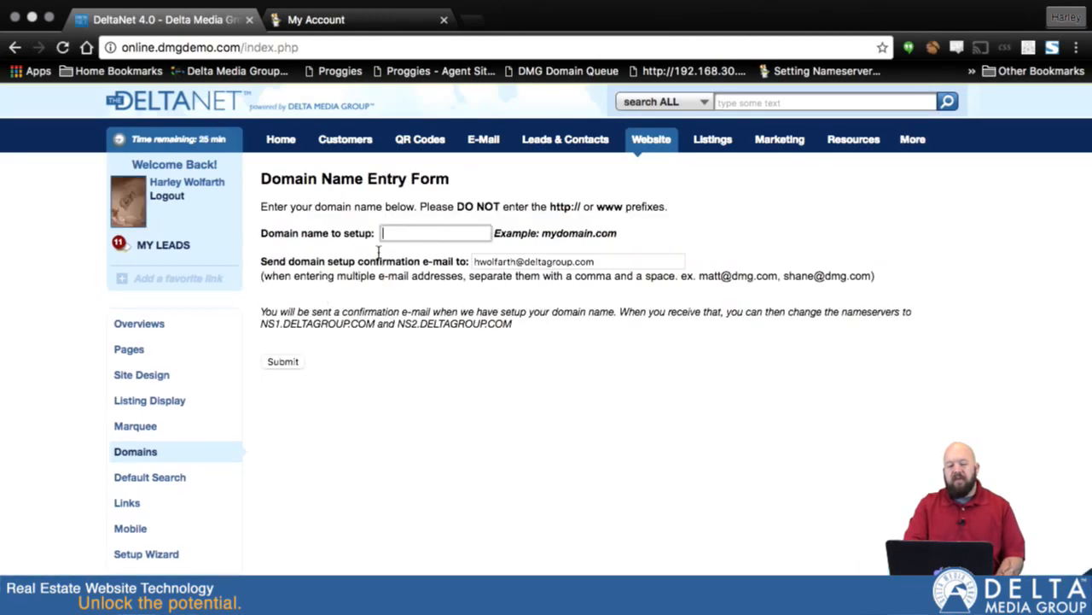
{"action": "type", "text": "wolfarth.net"}
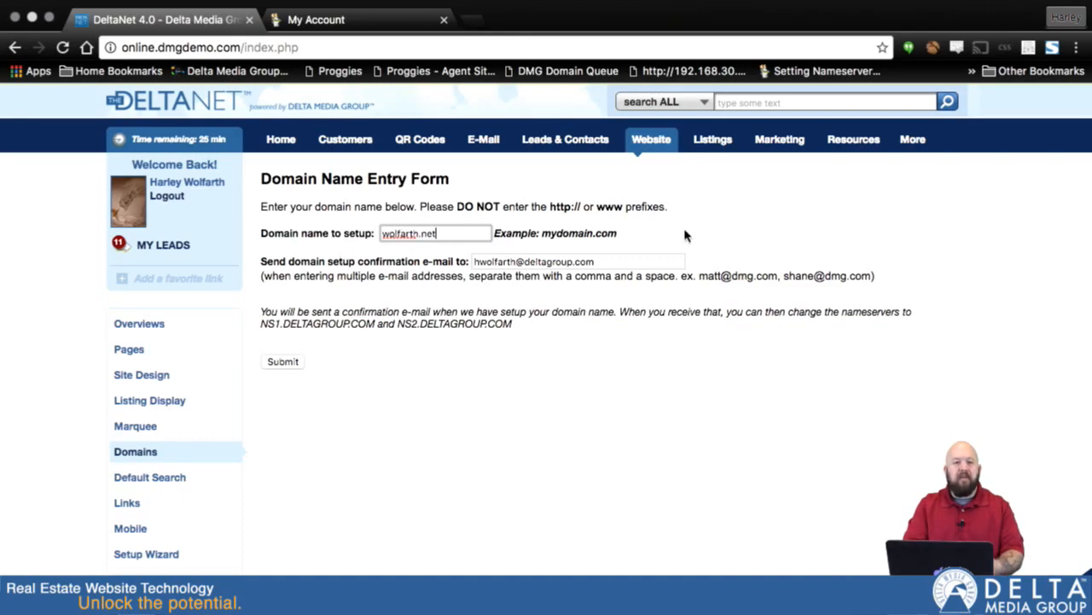
{"action": "left_click", "coordinate": [586, 216]}
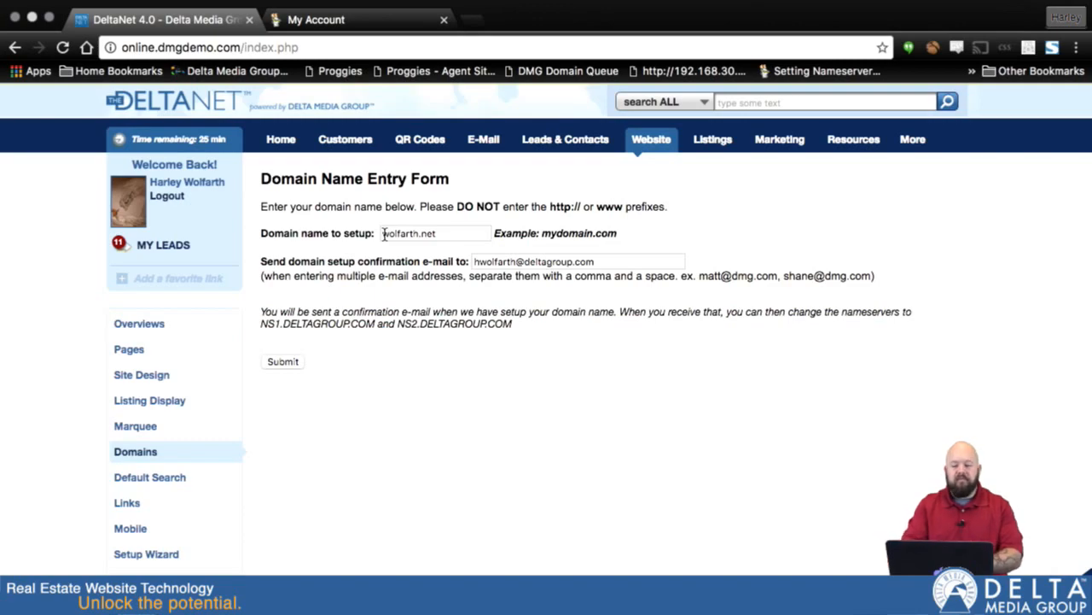
{"action": "left_click", "coordinate": [551, 262]}
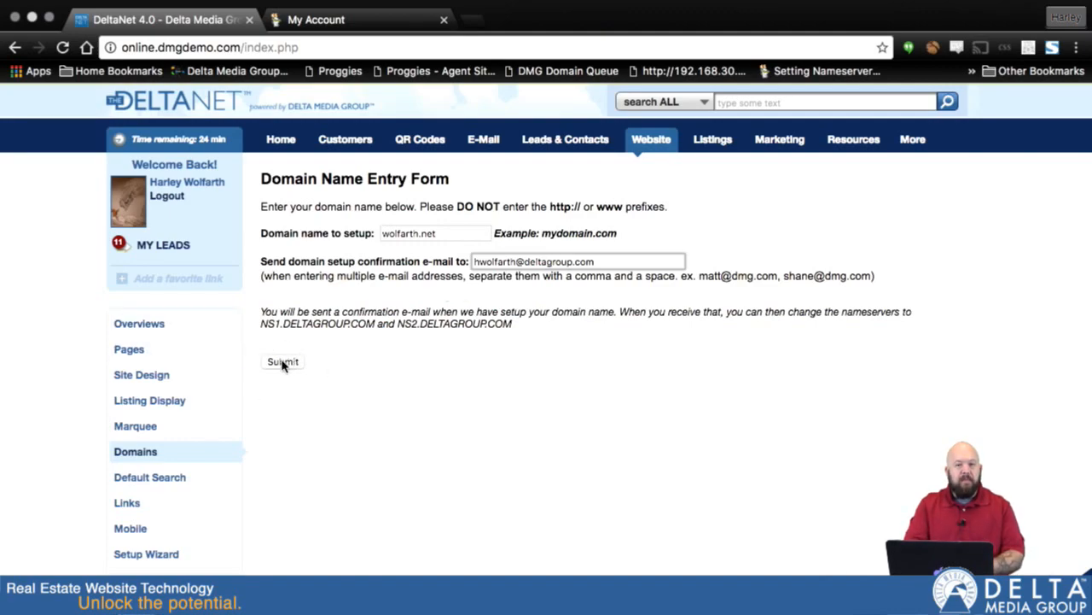
Restart the new domain setup from the Domains page, choosing to have an e-mail address associated with the domain name
{"action": "mouse_move", "coordinate": [653, 141]}
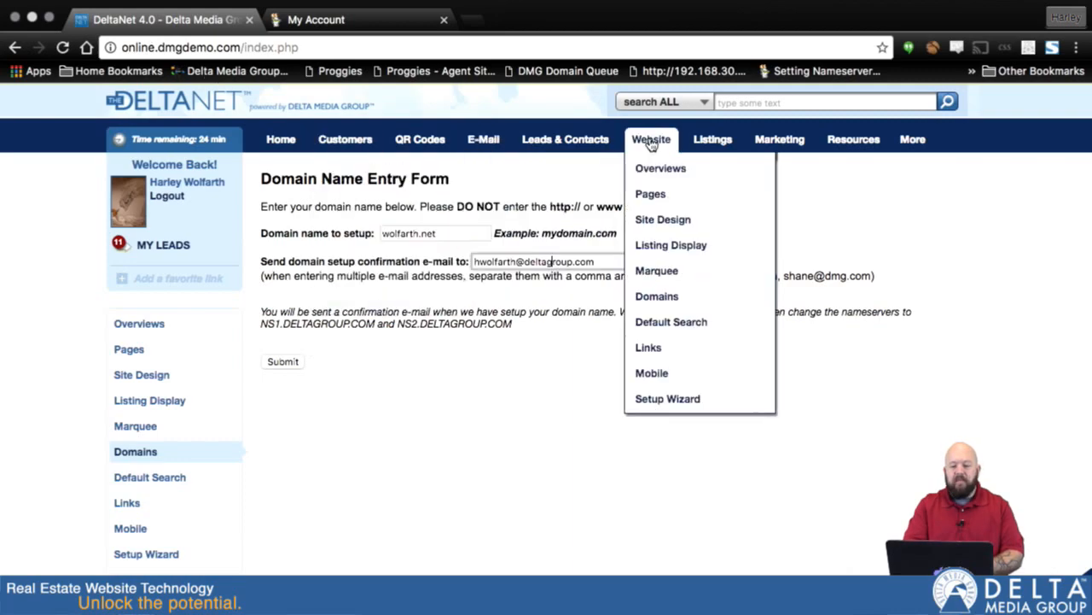
{"action": "left_click", "coordinate": [664, 299]}
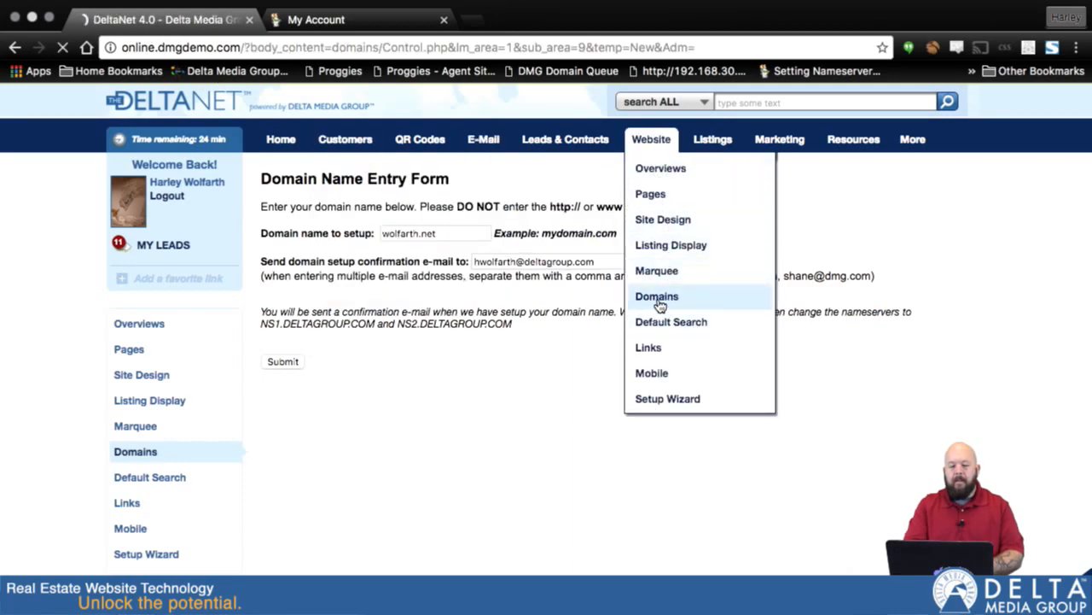
{"action": "left_click", "coordinate": [631, 282]}
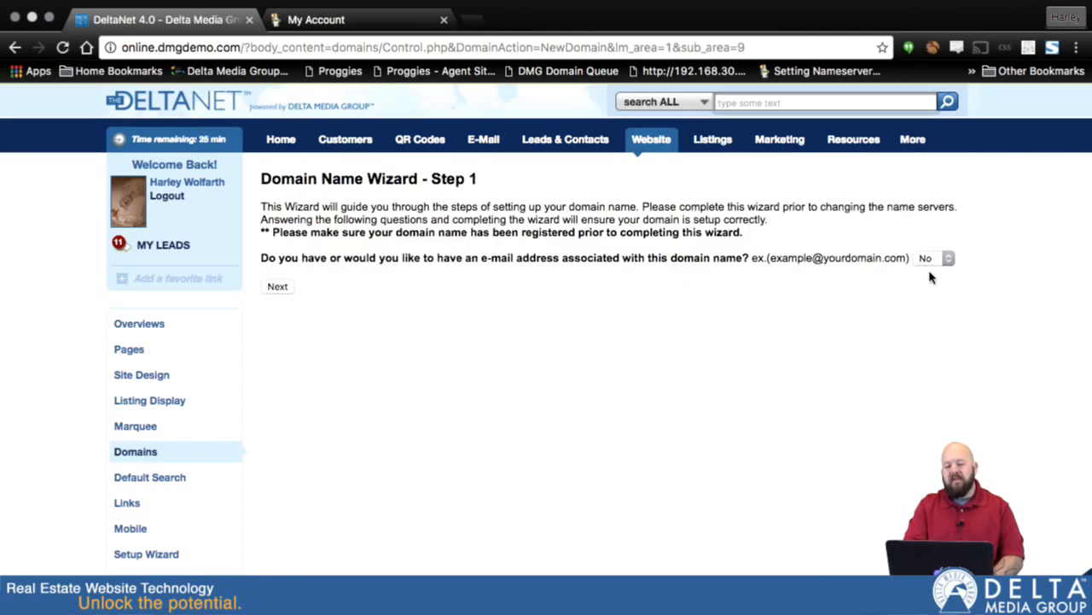
{"action": "left_click_drag", "start_coordinate": [771, 260], "coordinate": [899, 261]}
{"action": "left_click", "coordinate": [856, 335]}
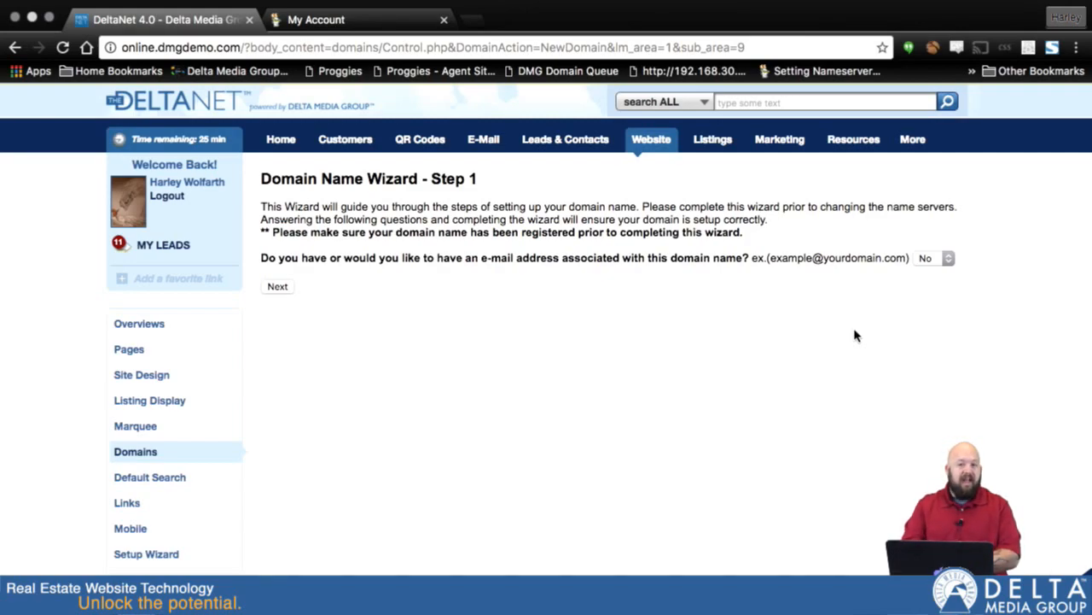
{"action": "left_click", "coordinate": [949, 258]}
{"action": "left_click", "coordinate": [941, 272]}
{"action": "left_click", "coordinate": [281, 280]}
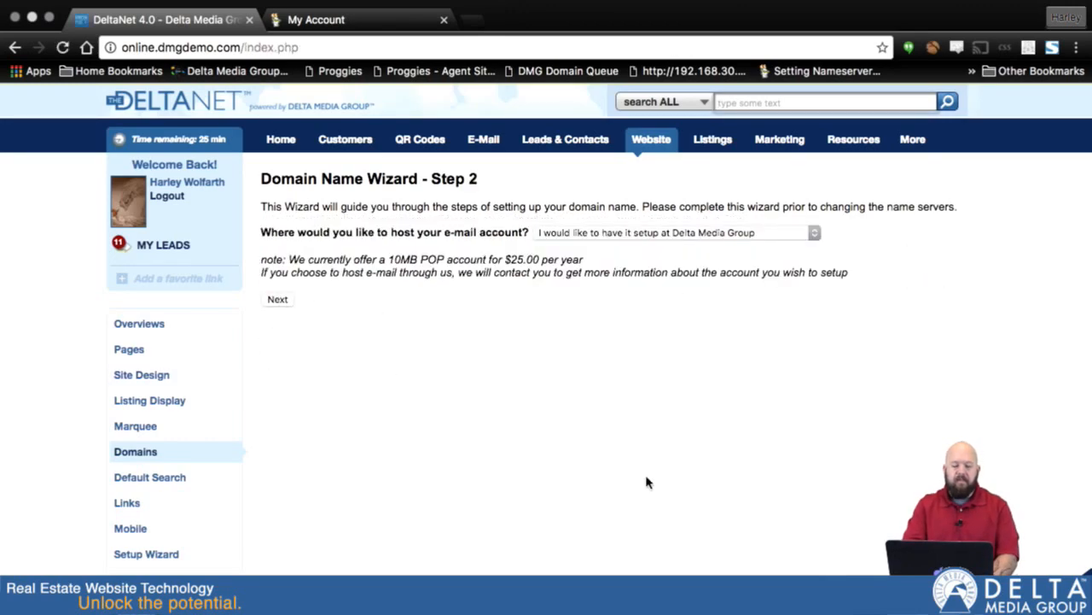
Set the e-mail hosting answer to "My e-mail is currently setup with a different e-mail provider" and continue to the entry form
{"action": "left_click", "coordinate": [813, 236]}
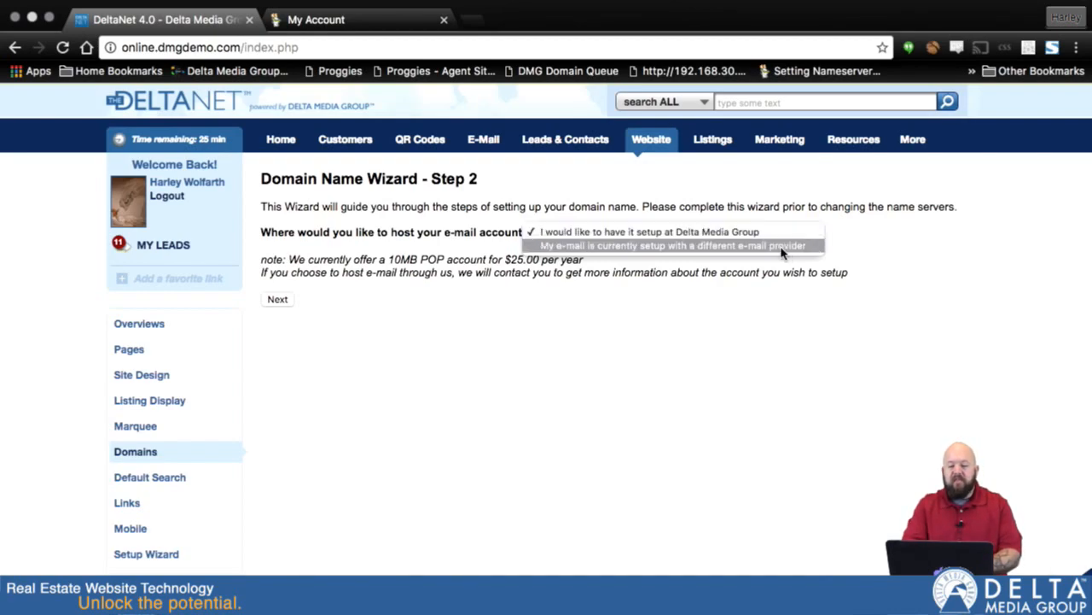
{"action": "left_click", "coordinate": [754, 249]}
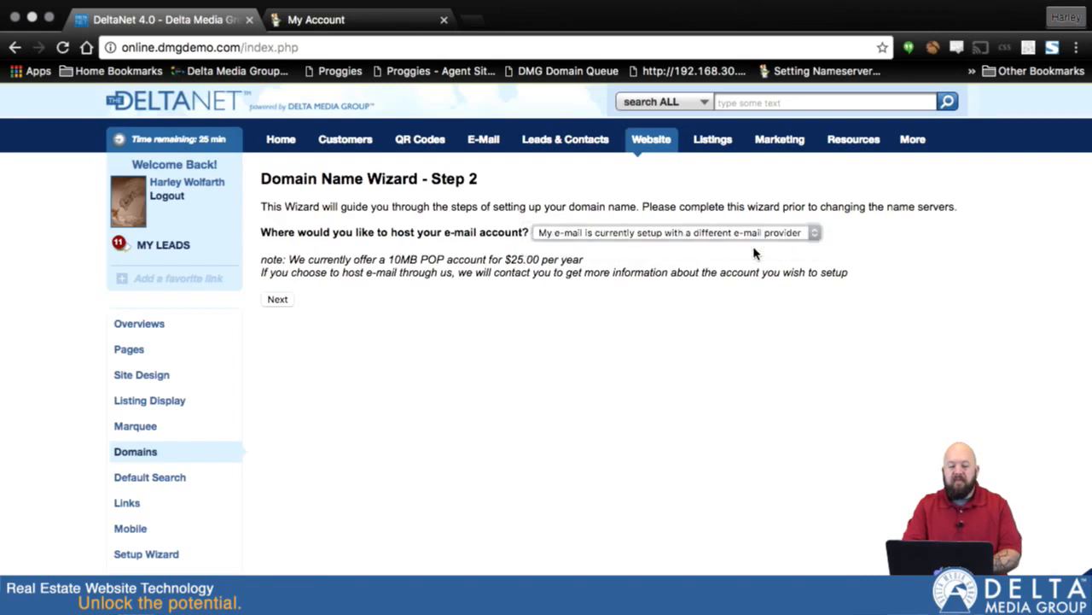
{"action": "left_click", "coordinate": [277, 300]}
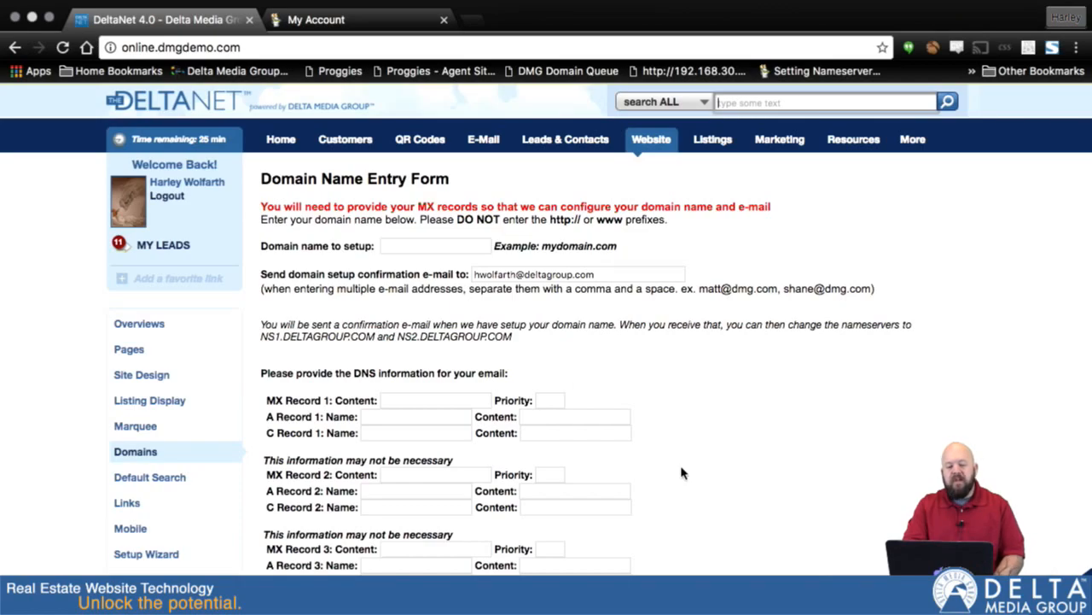
Enter the agent's surname-based .net domain as the domain to set up and review the form's MX, A and C record fields
{"action": "scroll", "coordinate": [681, 473], "scroll_direction": "down", "scroll_amount": 5}
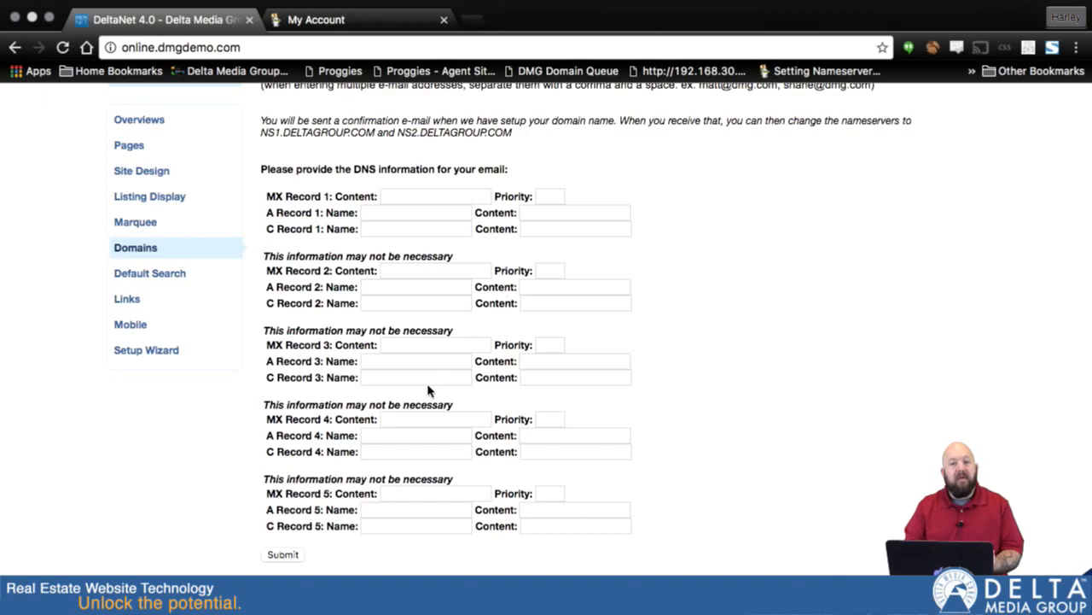
{"action": "scroll", "coordinate": [685, 246], "scroll_direction": "up", "scroll_amount": 5}
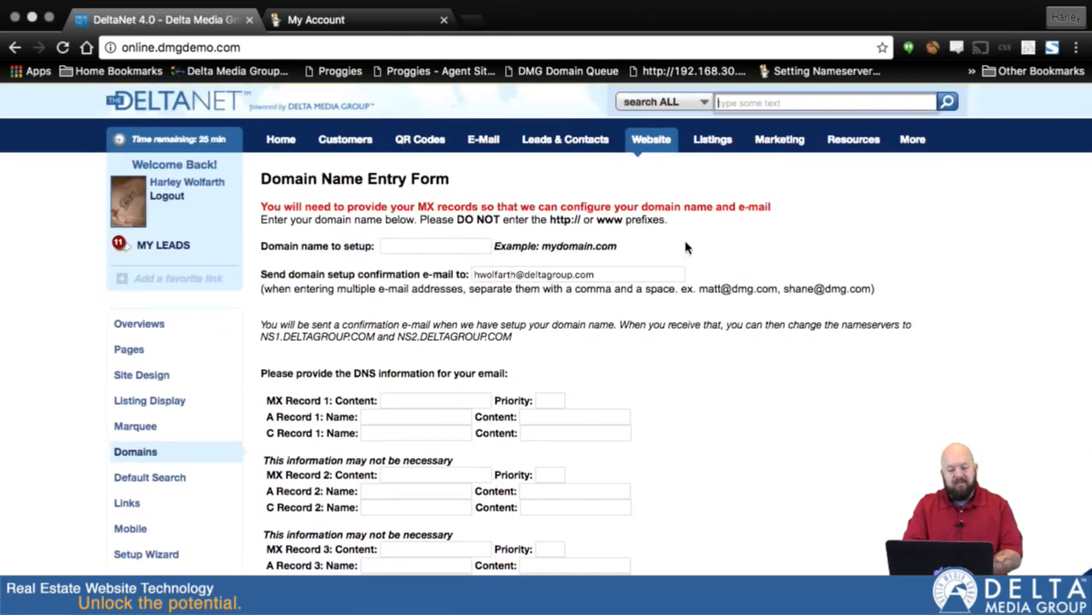
{"action": "left_click", "coordinate": [400, 246]}
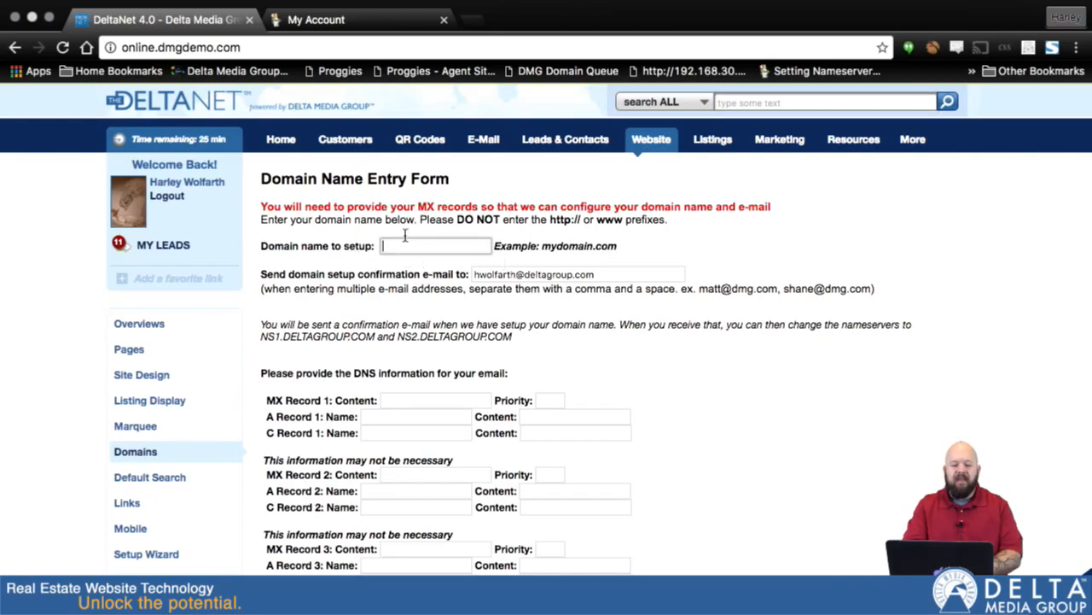
{"action": "type", "text": "wolfarth.net"}
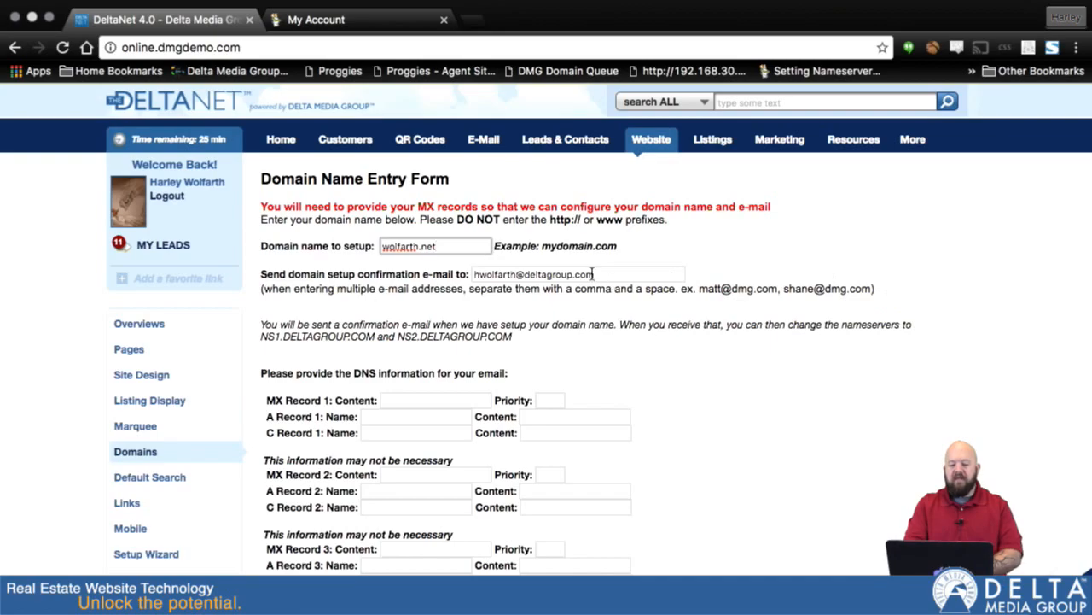
{"action": "scroll", "coordinate": [730, 396], "scroll_direction": "down", "scroll_amount": 4}
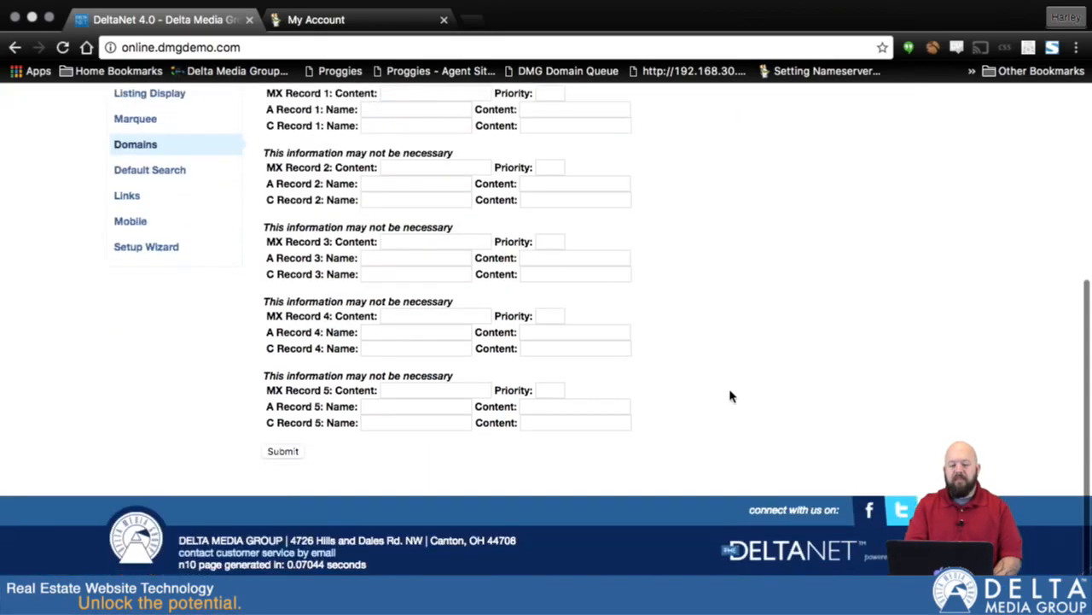
{"action": "scroll", "coordinate": [780, 268], "scroll_direction": "up", "scroll_amount": 4}
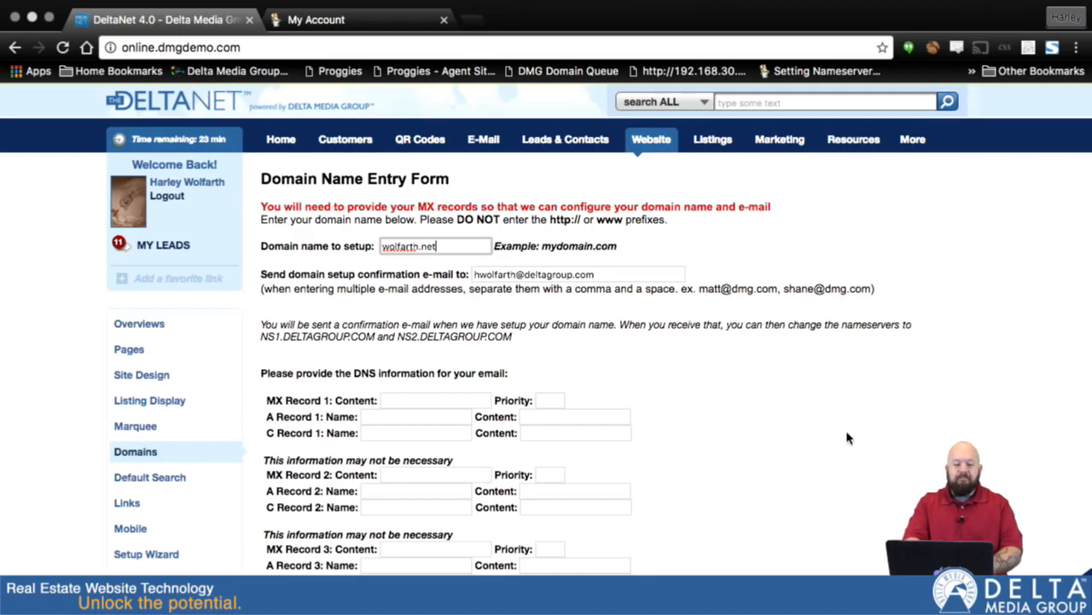
Switch to the GoDaddy account, expand the domain list and open DNS management for the agent's .net domain
{"action": "left_click", "coordinate": [329, 24]}
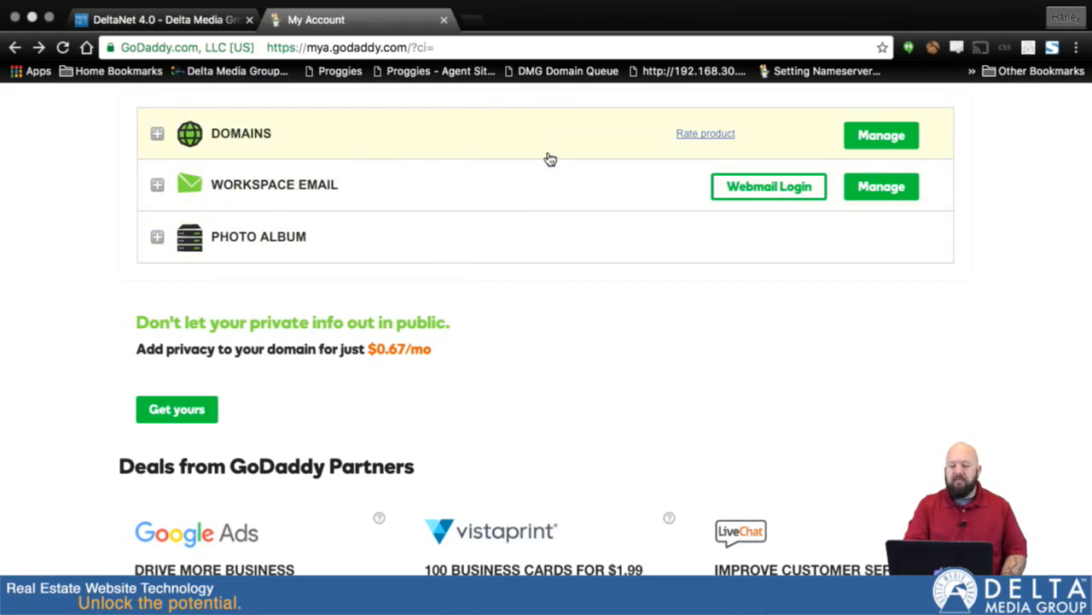
{"action": "left_click", "coordinate": [158, 137]}
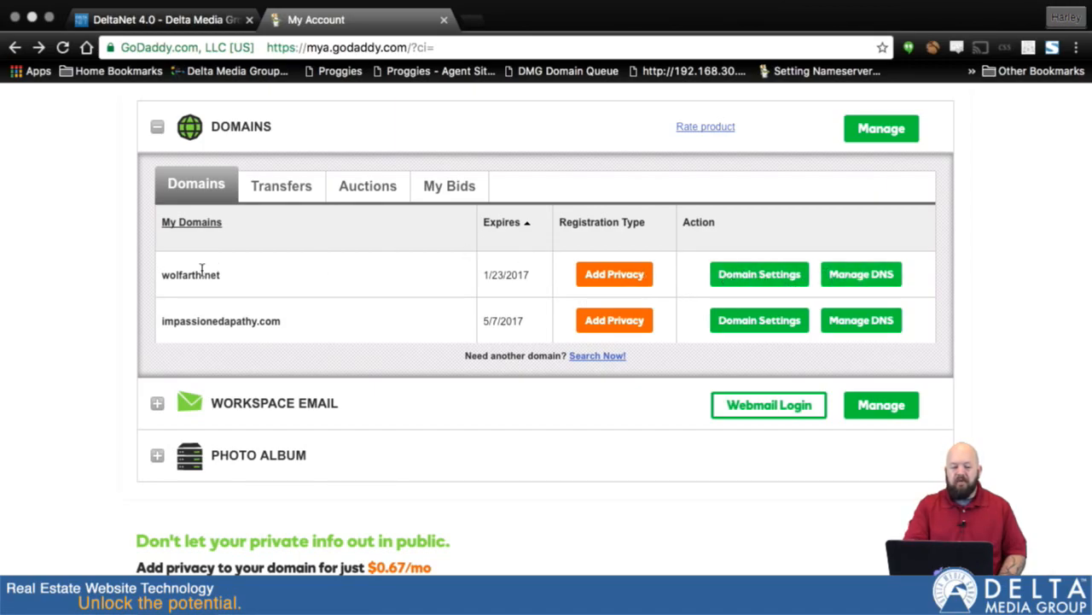
{"action": "left_click", "coordinate": [851, 276]}
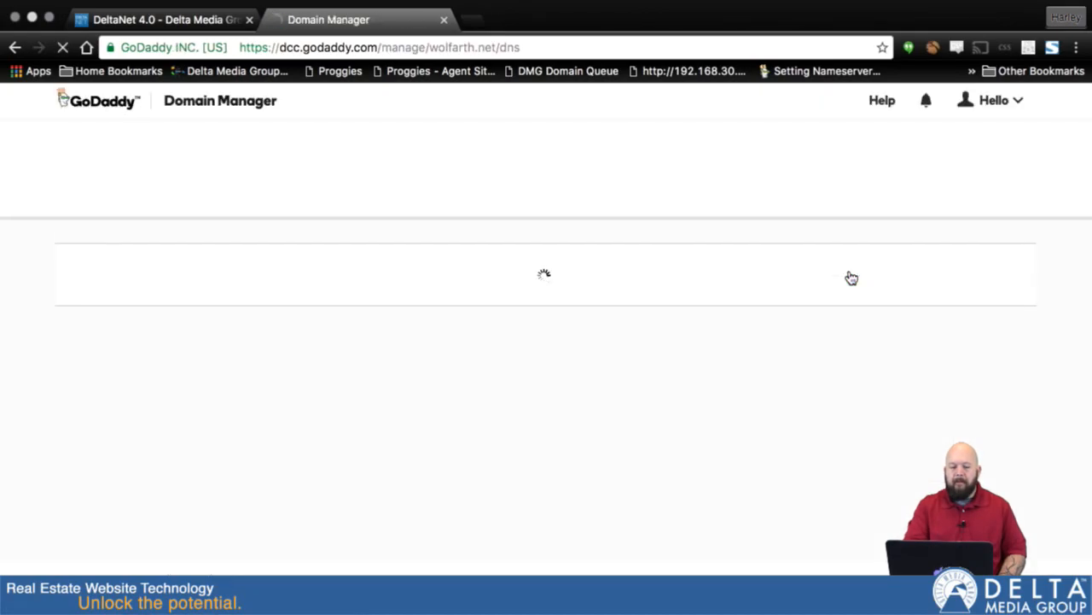
Start changing the domain's nameservers and set the nameserver type to Custom
{"action": "scroll", "coordinate": [778, 477], "scroll_direction": "down", "scroll_amount": 5}
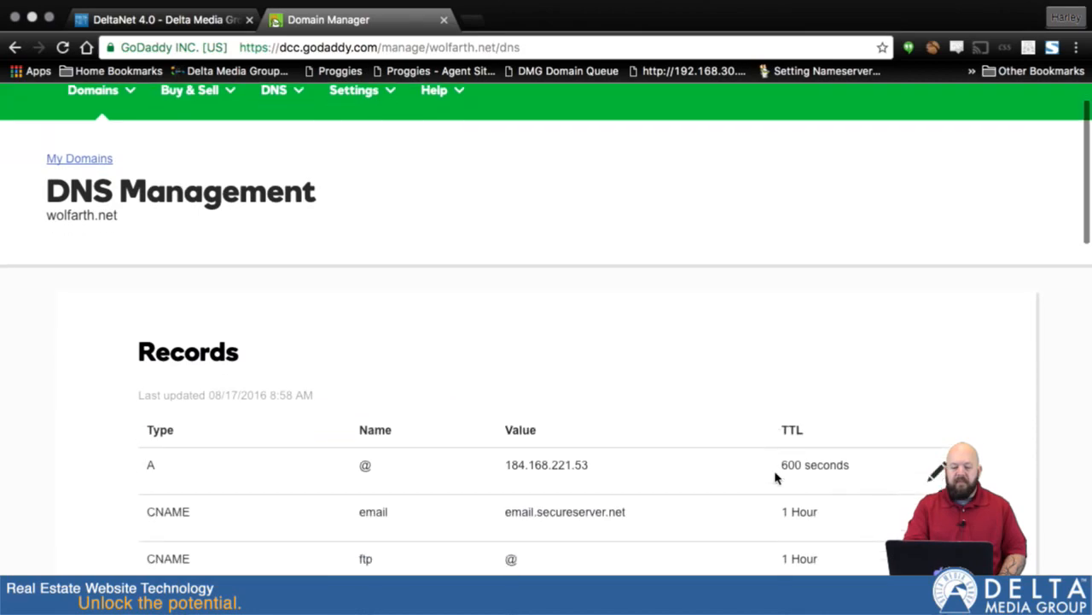
{"action": "scroll", "coordinate": [775, 477], "scroll_direction": "down", "scroll_amount": 4}
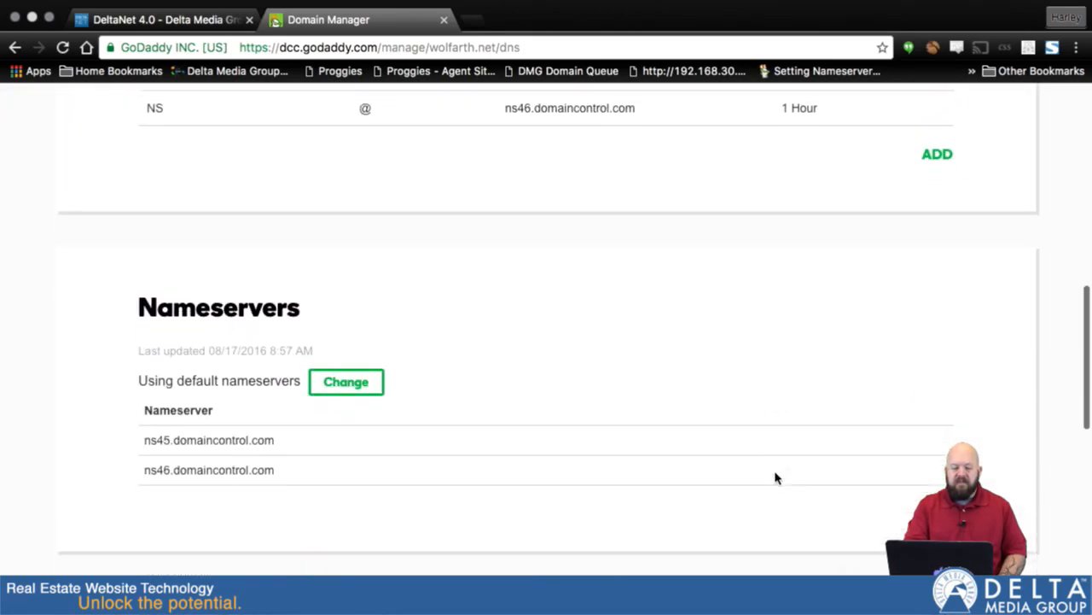
{"action": "left_click", "coordinate": [329, 371]}
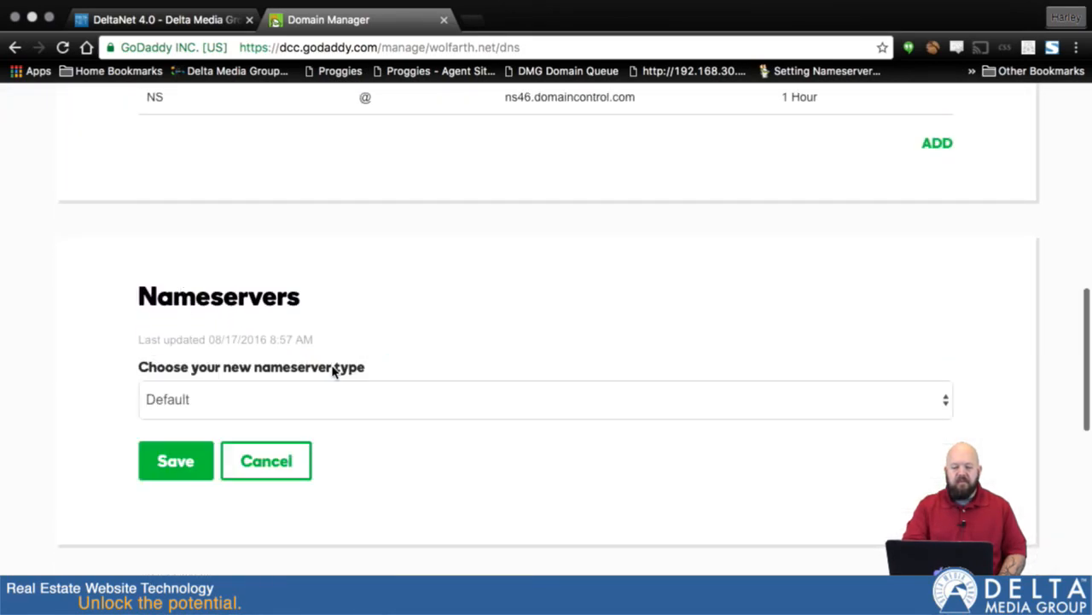
{"action": "left_click", "coordinate": [944, 404]}
{"action": "left_click", "coordinate": [745, 421]}
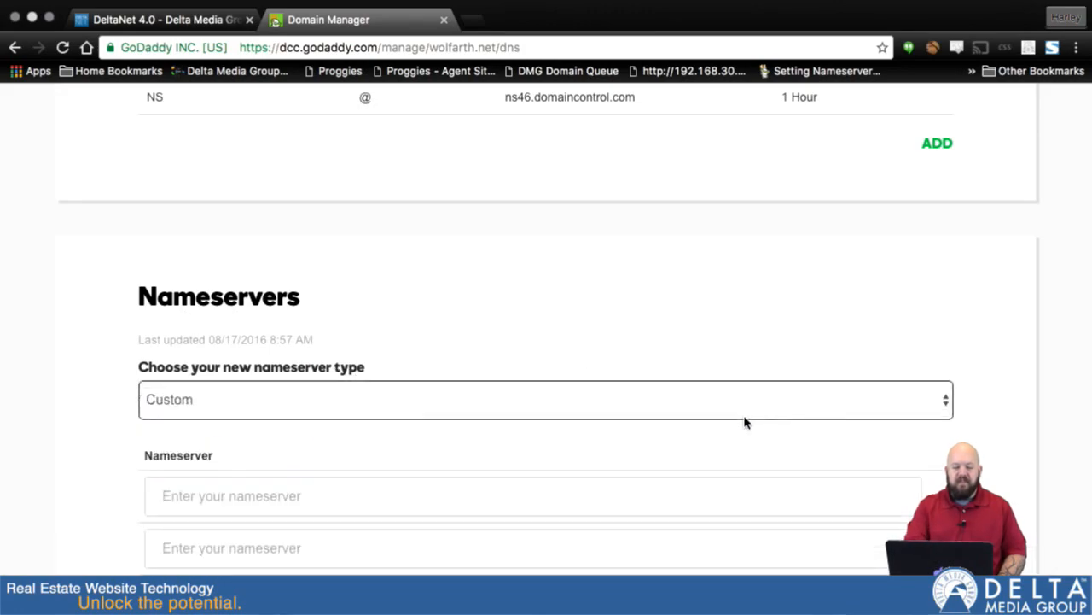
Enter ns1.deltagroup.com and ns2.deltagroup.com as the two custom nameservers and save the change
{"action": "scroll", "coordinate": [744, 421], "scroll_direction": "down", "scroll_amount": 1}
{"action": "scroll", "coordinate": [744, 422], "scroll_direction": "down", "scroll_amount": 2}
{"action": "left_click", "coordinate": [573, 347]}
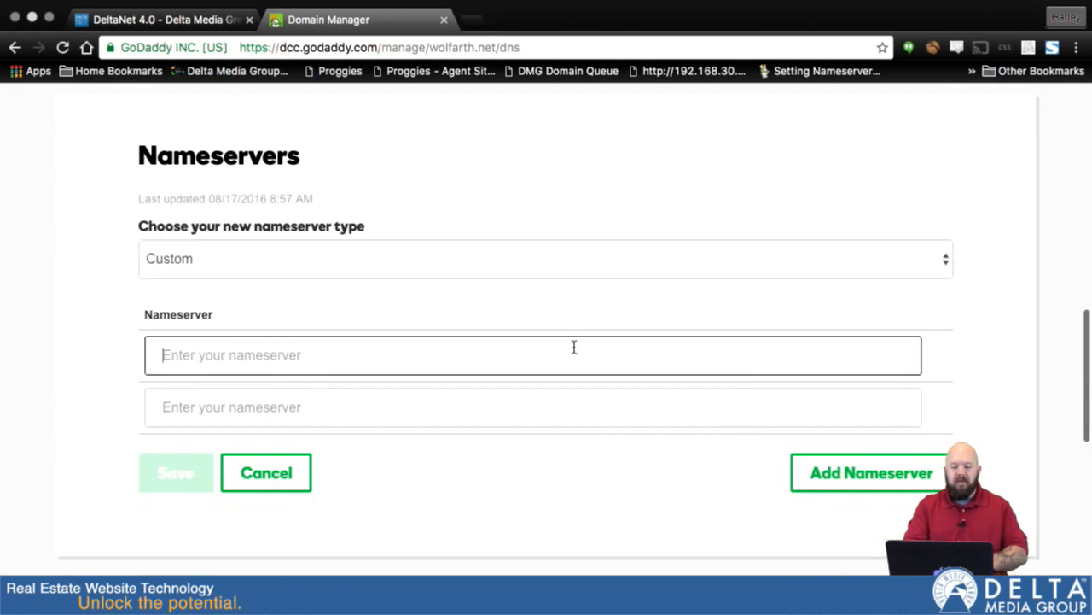
{"action": "type", "text": "ns1"}
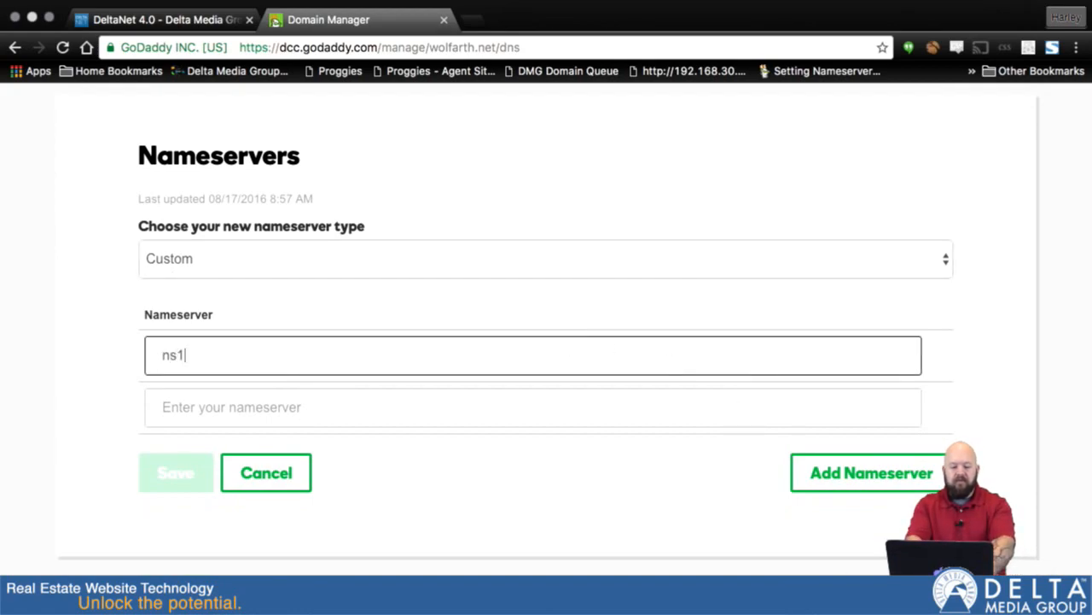
{"action": "type", "text": ".deltagroup.com"}
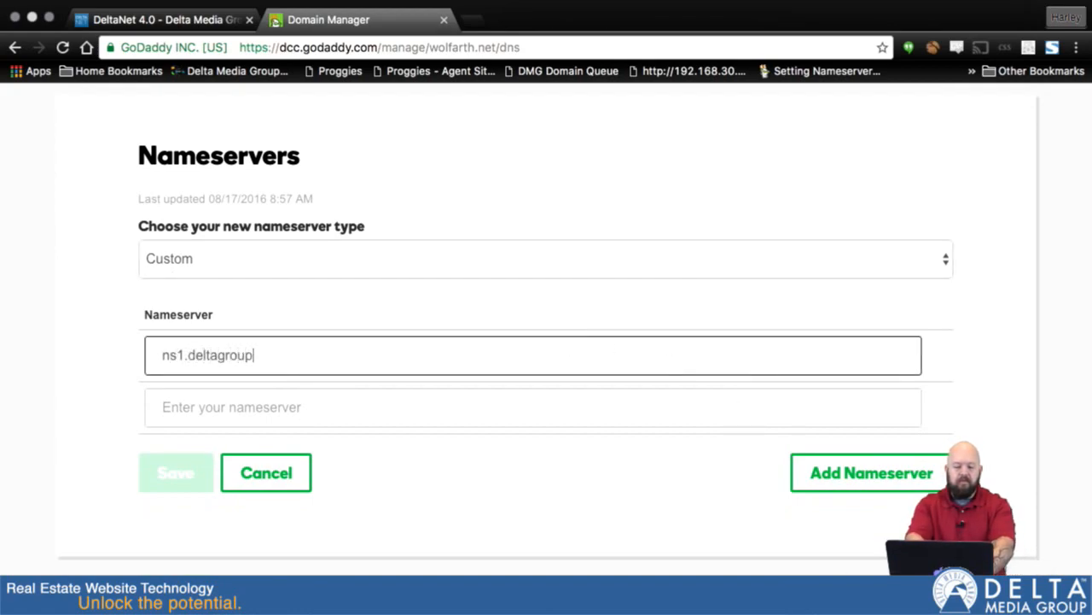
{"action": "key", "text": "Tab"}
{"action": "type", "text": "ns2.d"}
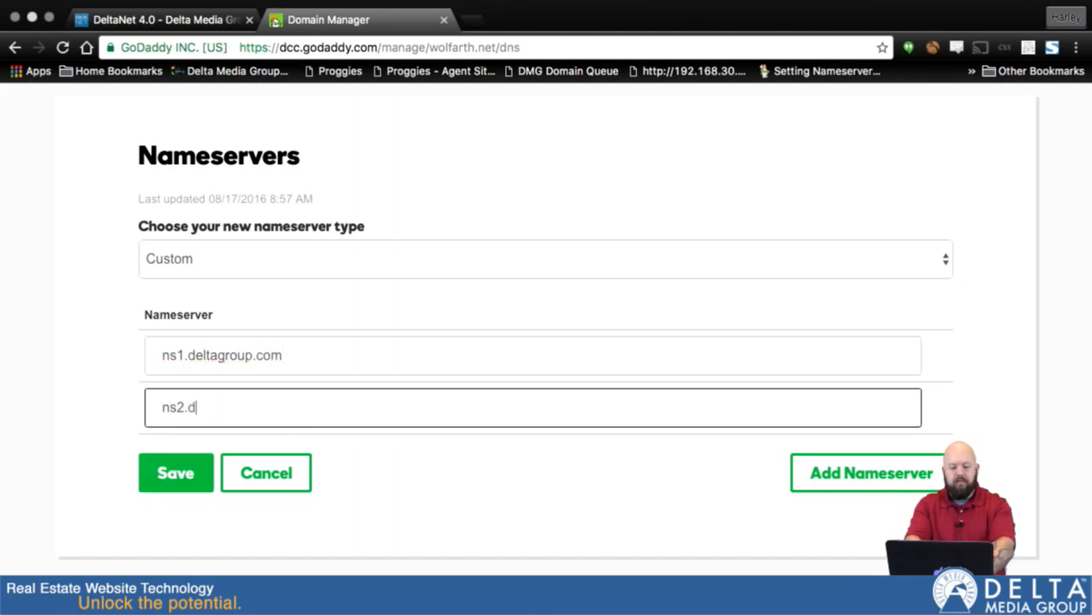
{"action": "type", "text": "eltagroup.com"}
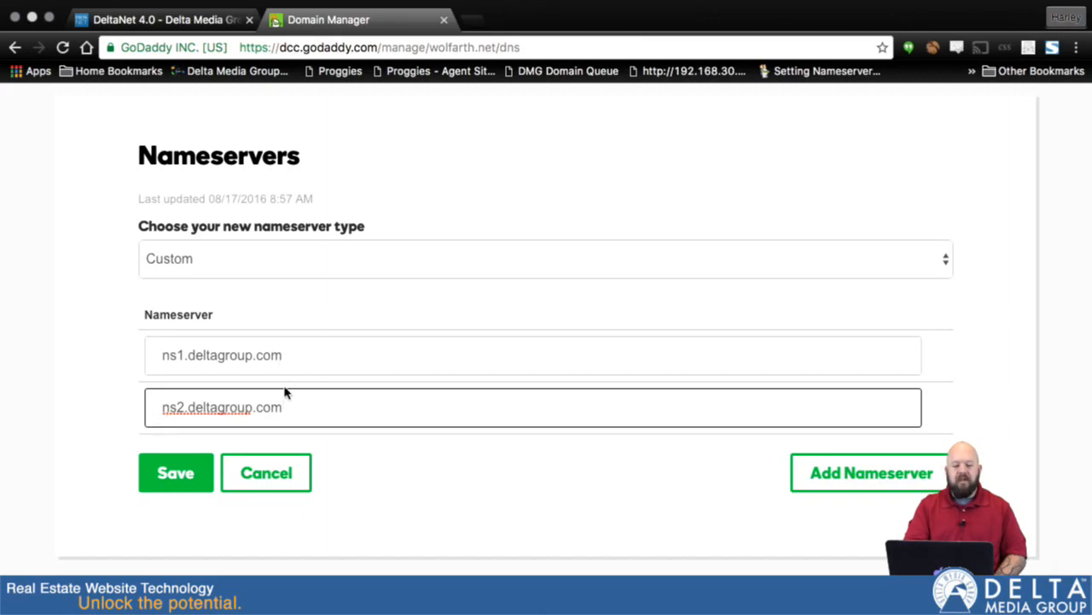
{"action": "left_click", "coordinate": [176, 479]}
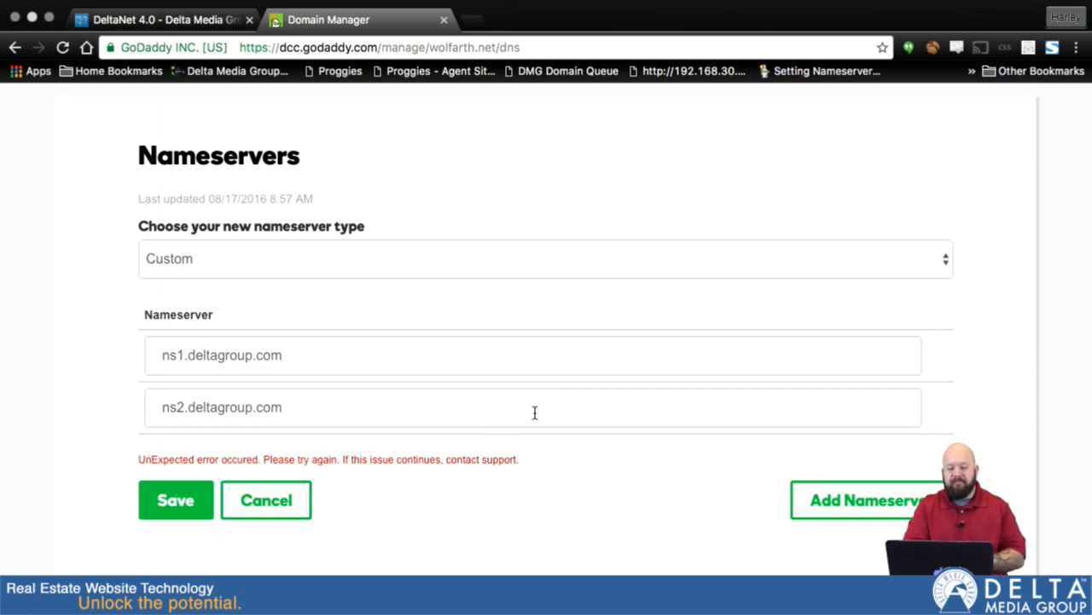
Look over the domain's current DNS records and return to the GoDaddy account's product list
{"action": "scroll", "coordinate": [491, 274], "scroll_direction": "up", "scroll_amount": 2}
{"action": "scroll", "coordinate": [491, 274], "scroll_direction": "down", "scroll_amount": 2}
{"action": "scroll", "coordinate": [491, 274], "scroll_direction": "up", "scroll_amount": 10}
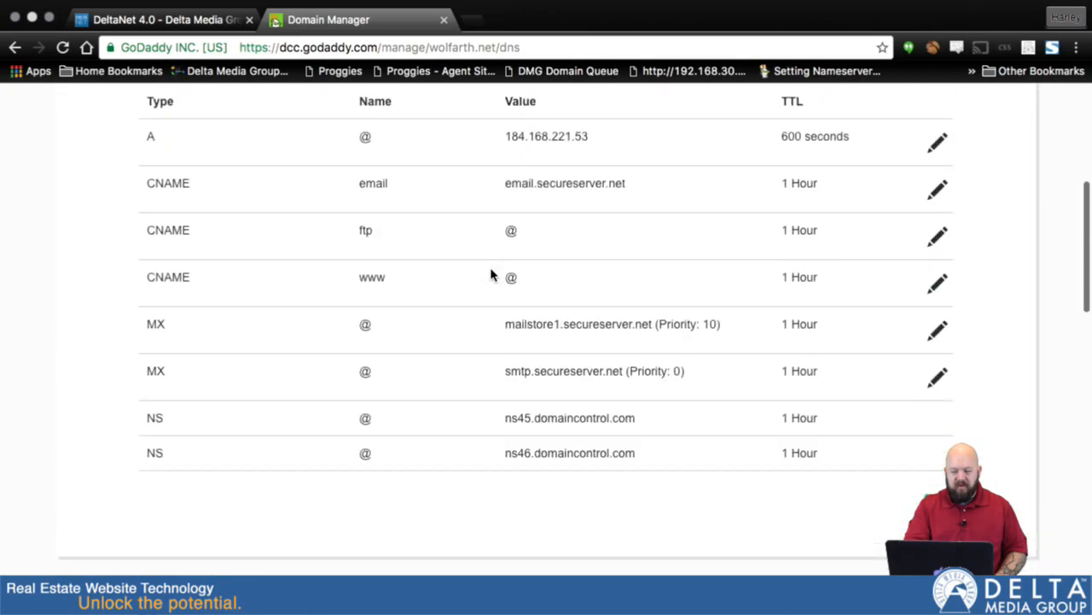
{"action": "left_click", "coordinate": [15, 47]}
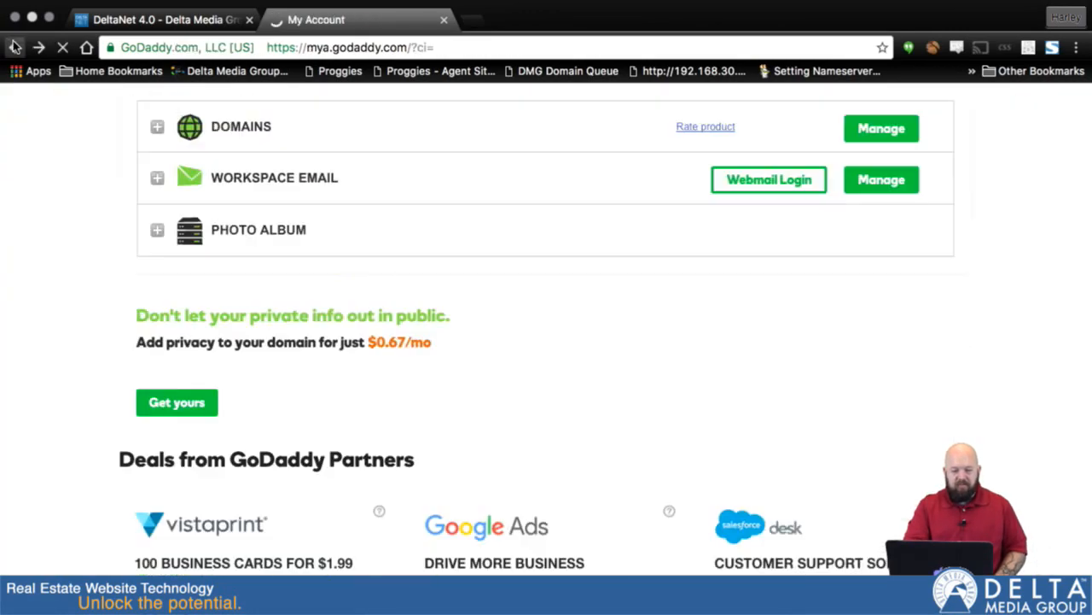
{"action": "scroll", "coordinate": [358, 212], "scroll_direction": "up", "scroll_amount": 1}
{"action": "scroll", "coordinate": [359, 212], "scroll_direction": "up", "scroll_amount": 2}
{"action": "scroll", "coordinate": [359, 212], "scroll_direction": "down", "scroll_amount": 3}
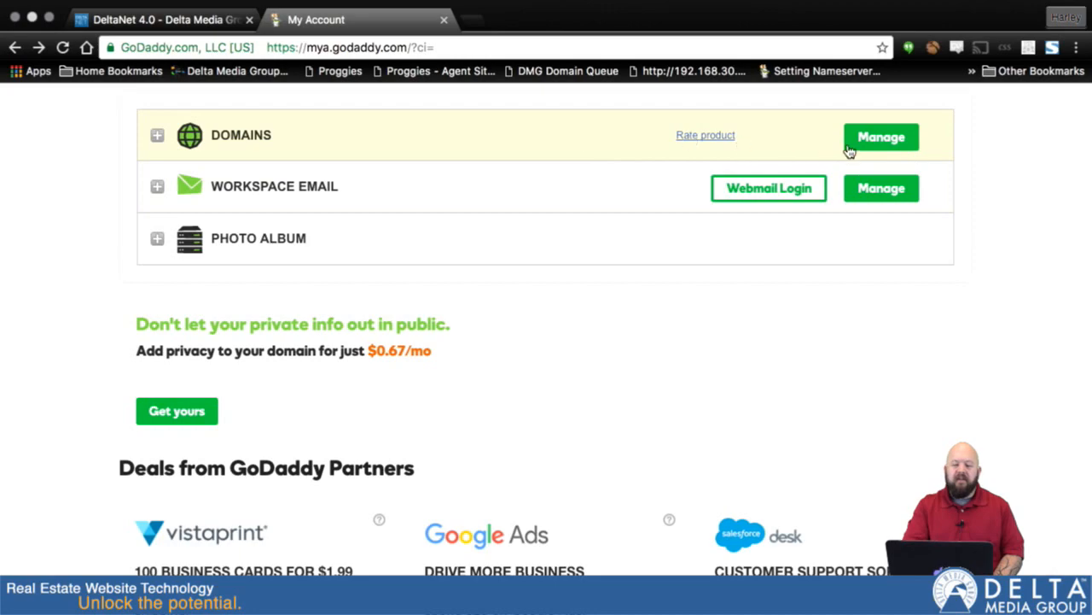
Open the domain manager and bring up the DNS zone file of the agent's .net domain
{"action": "left_click", "coordinate": [880, 143]}
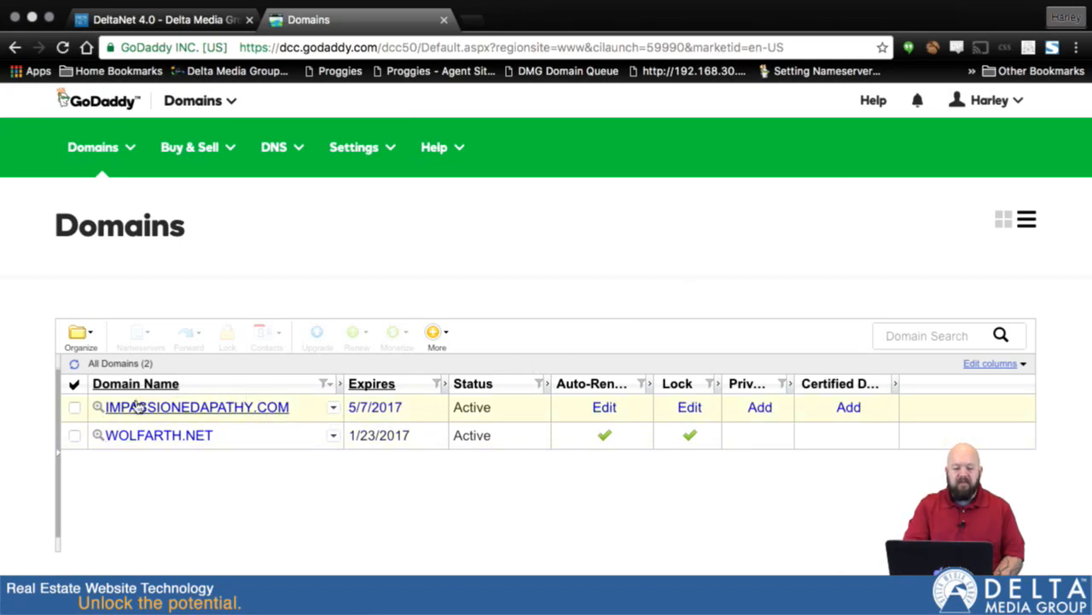
{"action": "left_click", "coordinate": [333, 437]}
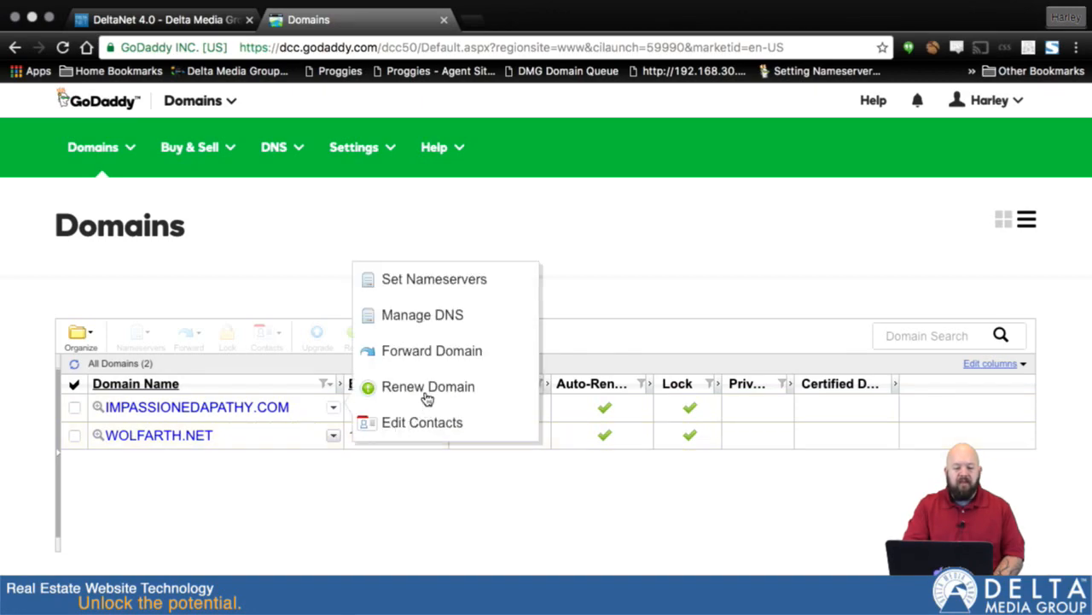
{"action": "left_click", "coordinate": [429, 323]}
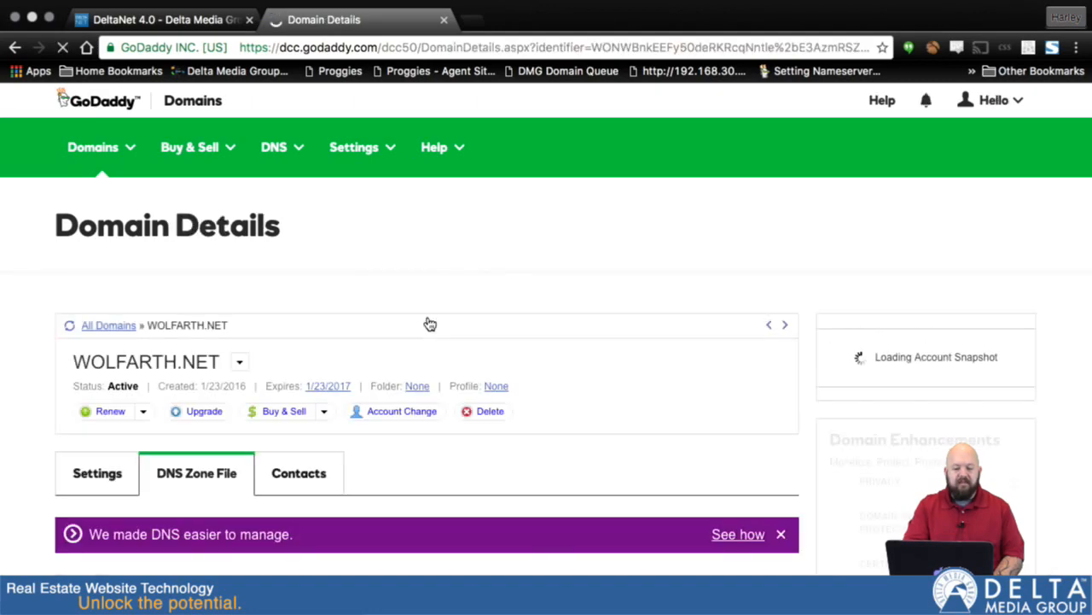
Examine the zone file's A, CName, MX and NS records
{"action": "scroll", "coordinate": [583, 446], "scroll_direction": "down", "scroll_amount": 1}
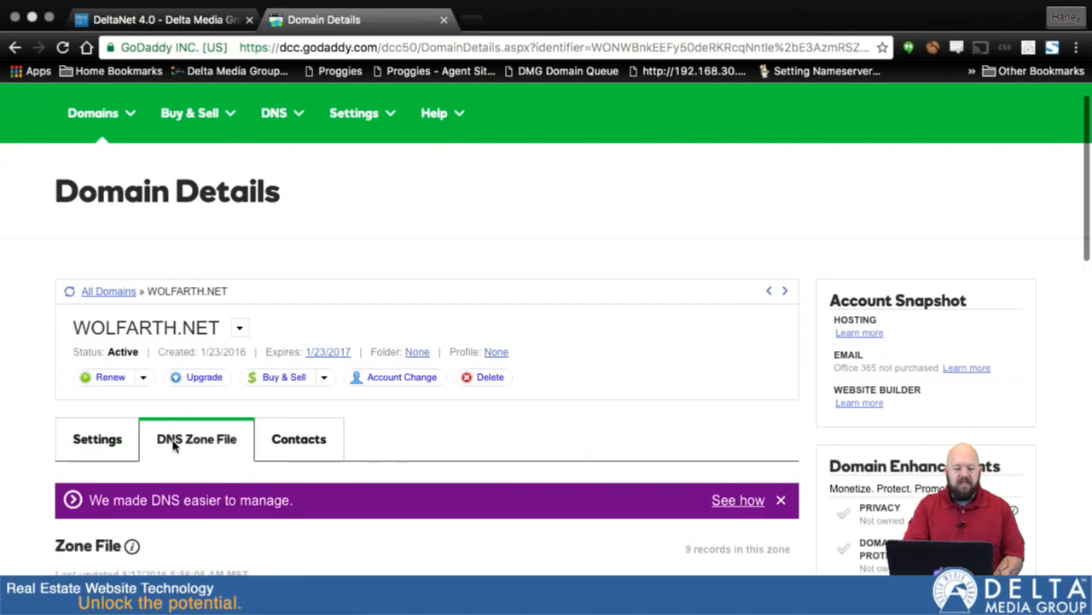
{"action": "scroll", "coordinate": [572, 461], "scroll_direction": "down", "scroll_amount": 5}
{"action": "scroll", "coordinate": [572, 463], "scroll_direction": "down", "scroll_amount": 15}
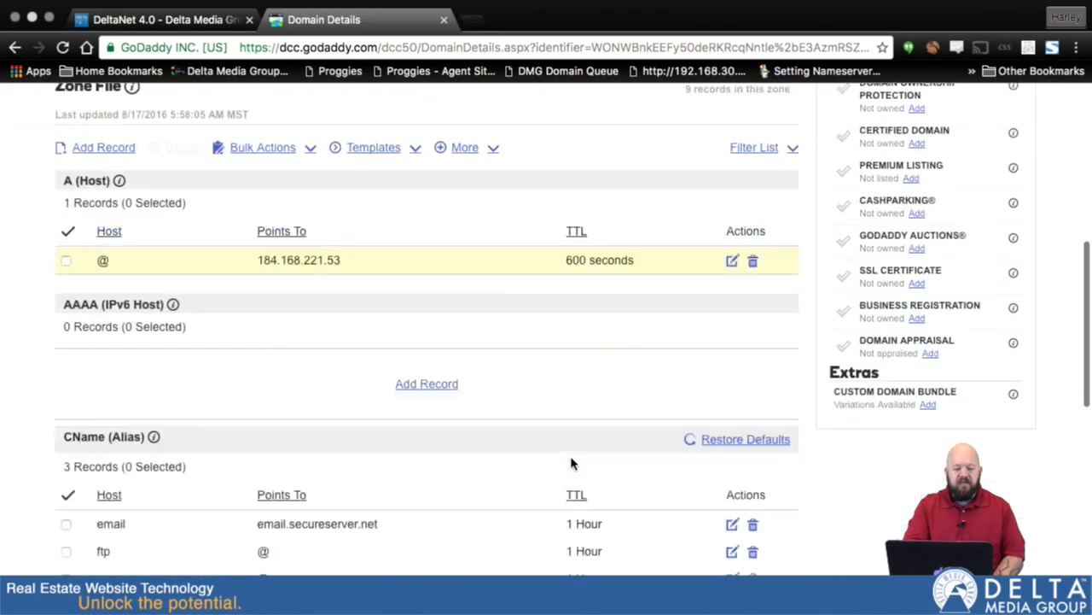
{"action": "scroll", "coordinate": [572, 462], "scroll_direction": "down", "scroll_amount": 1}
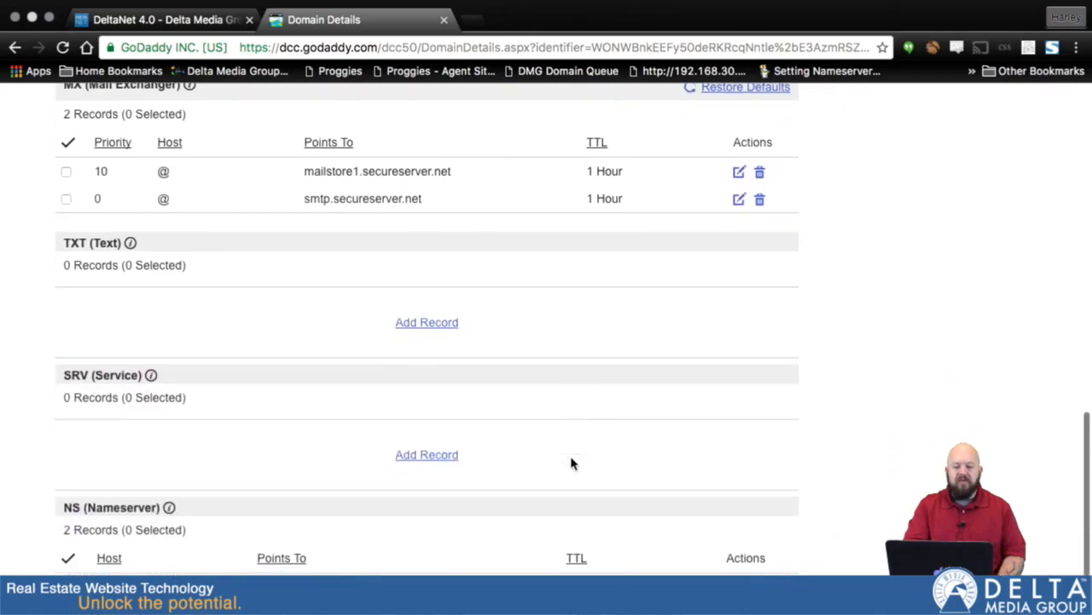
{"action": "scroll", "coordinate": [572, 463], "scroll_direction": "up", "scroll_amount": 3}
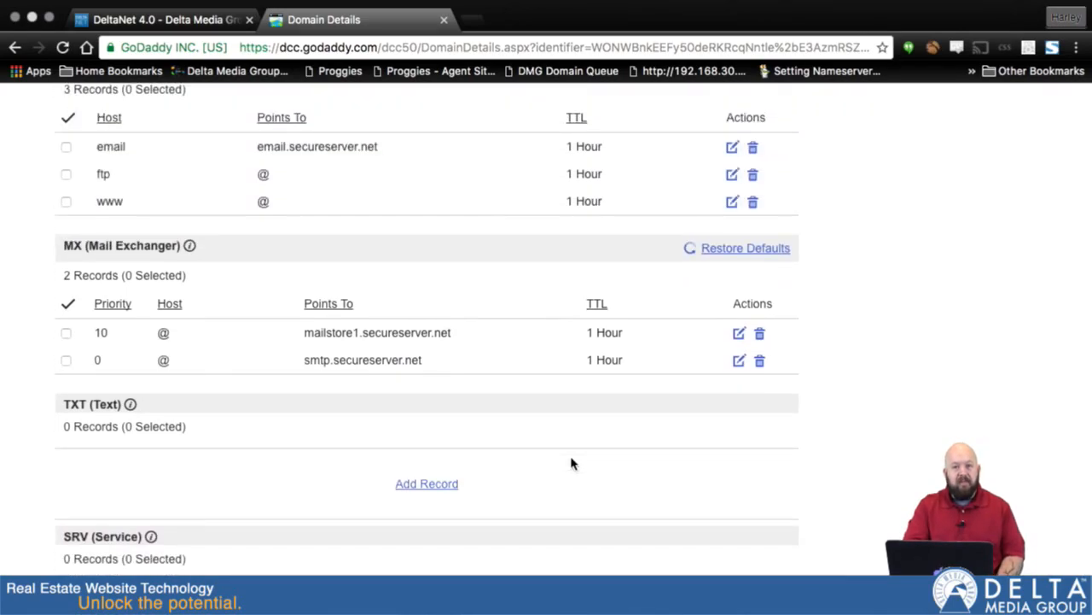
{"action": "scroll", "coordinate": [572, 462], "scroll_direction": "down", "scroll_amount": 1}
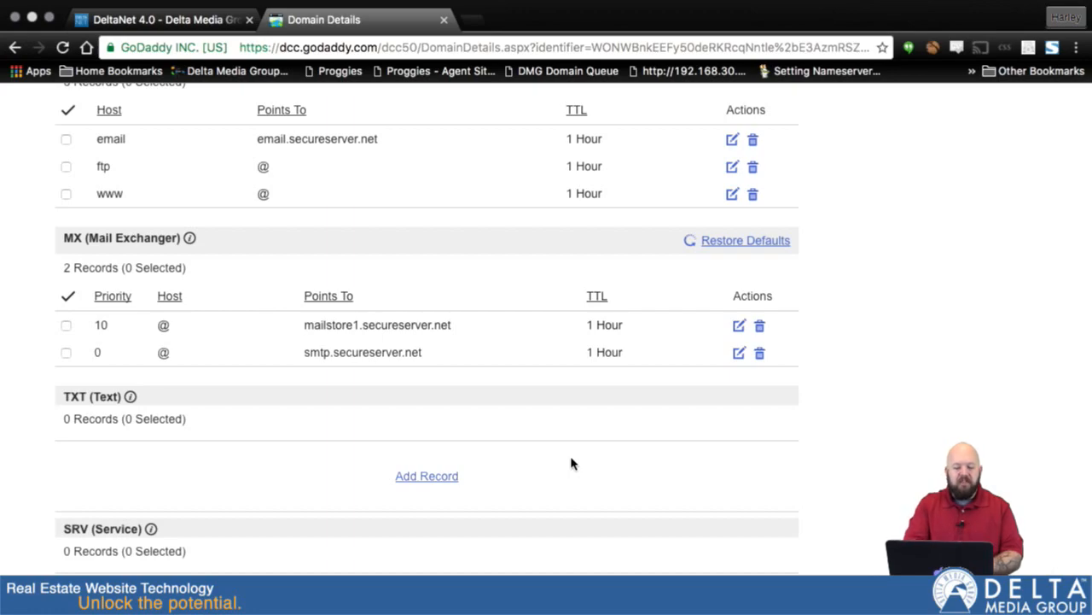
{"action": "scroll", "coordinate": [572, 463], "scroll_direction": "down", "scroll_amount": 5}
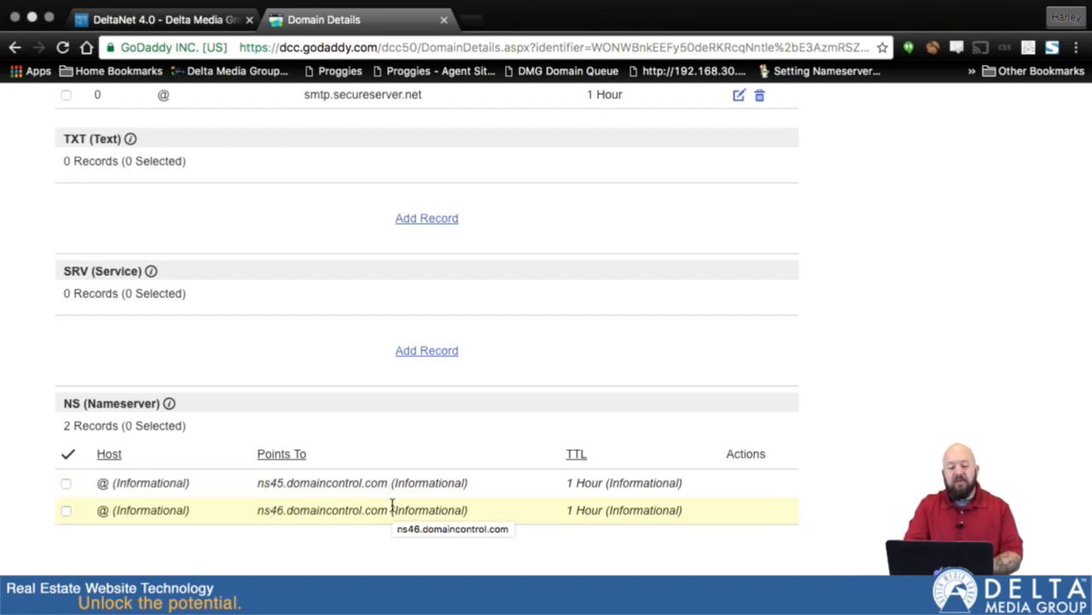
{"action": "scroll", "coordinate": [466, 371], "scroll_direction": "up", "scroll_amount": 3}
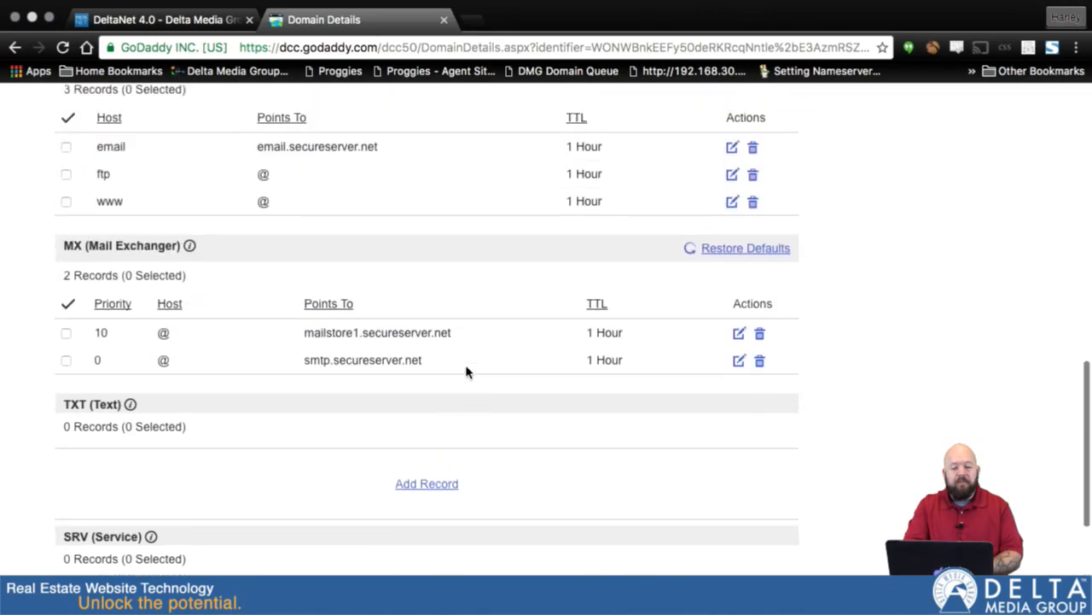
{"action": "scroll", "coordinate": [466, 371], "scroll_direction": "up", "scroll_amount": 2}
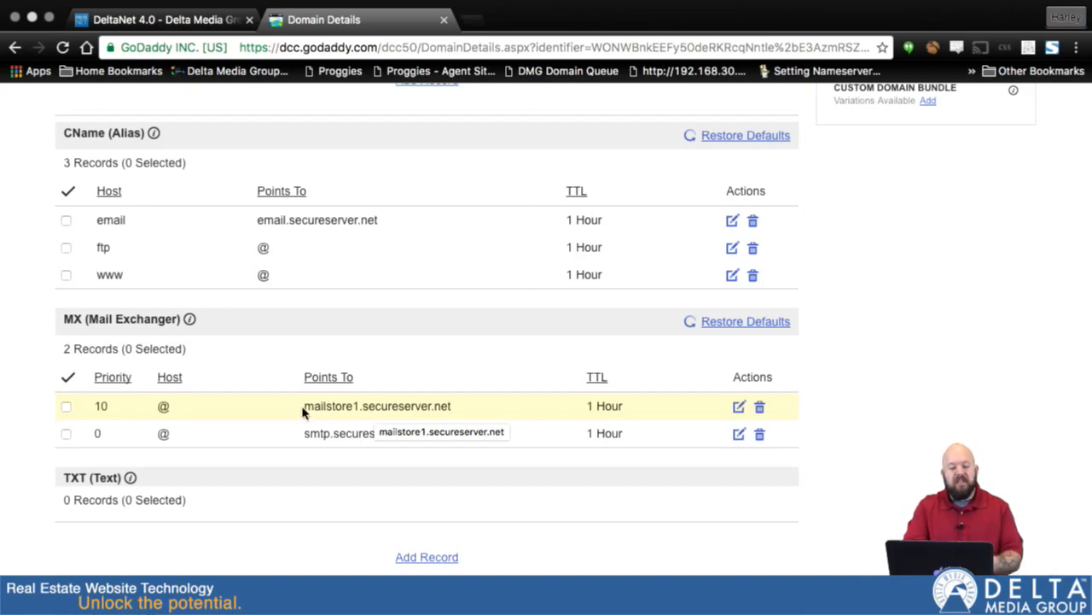
Examine the mail server that the priority 10 MX record points to, along with the NS entries
{"action": "left_click_drag", "start_coordinate": [303, 411], "coordinate": [470, 419]}
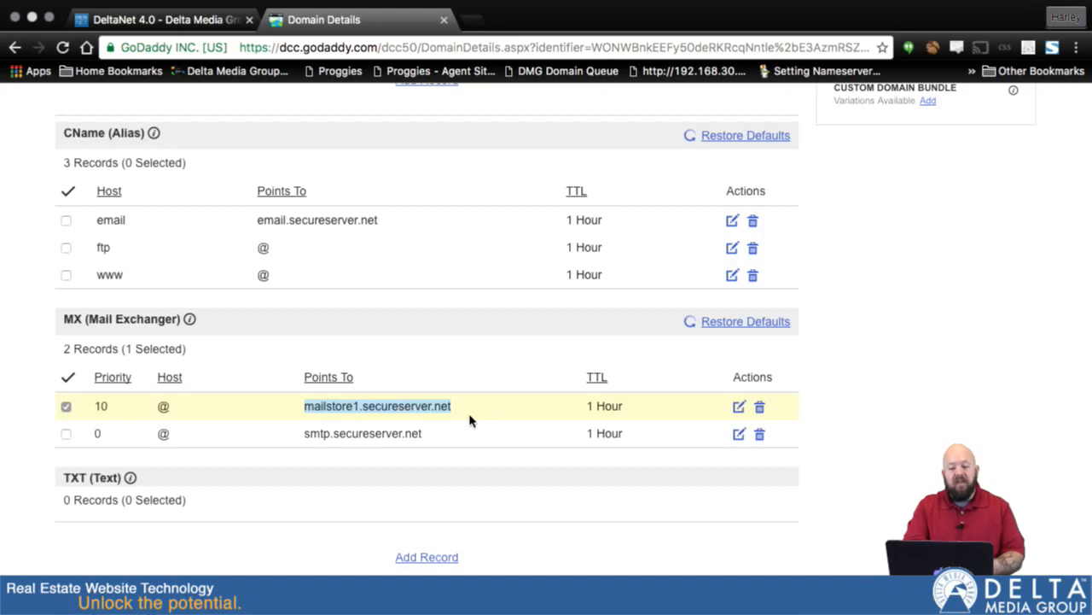
{"action": "left_click", "coordinate": [470, 419]}
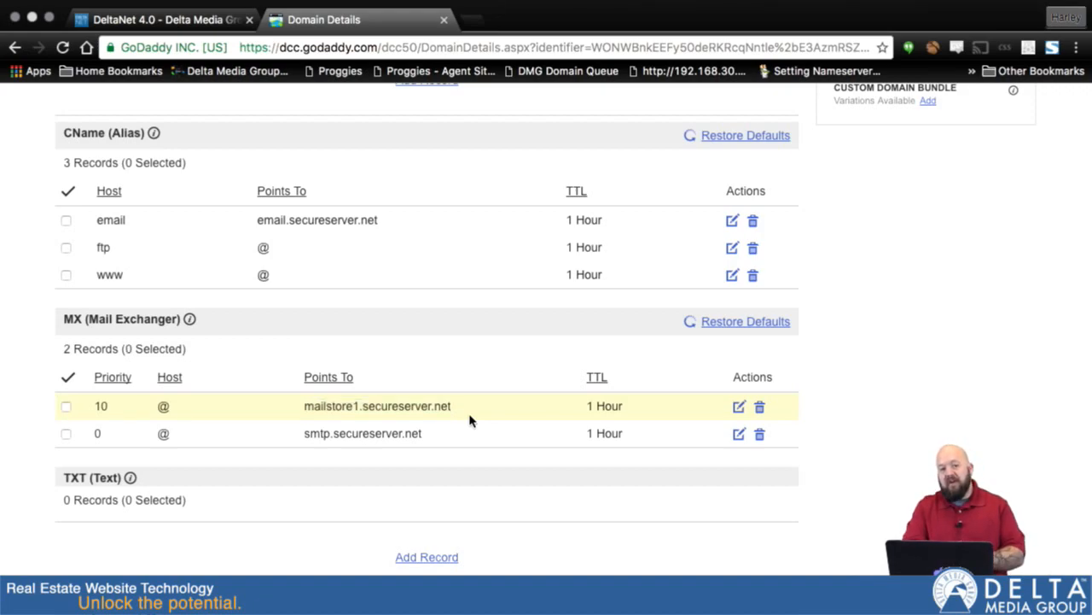
{"action": "scroll", "coordinate": [469, 419], "scroll_direction": "down", "scroll_amount": 5}
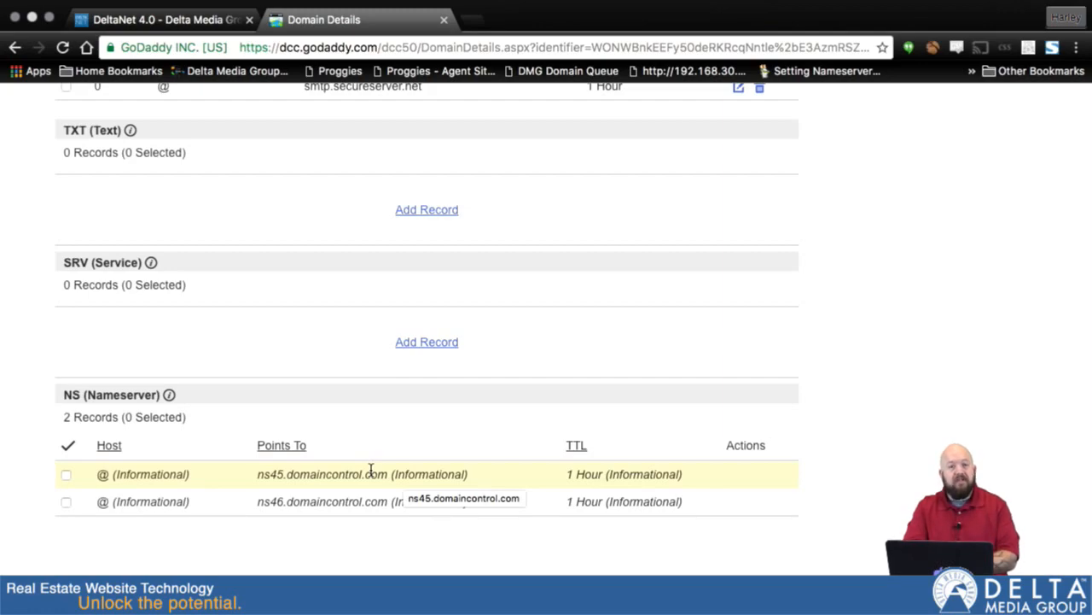
{"action": "scroll", "coordinate": [371, 470], "scroll_direction": "up", "scroll_amount": 3}
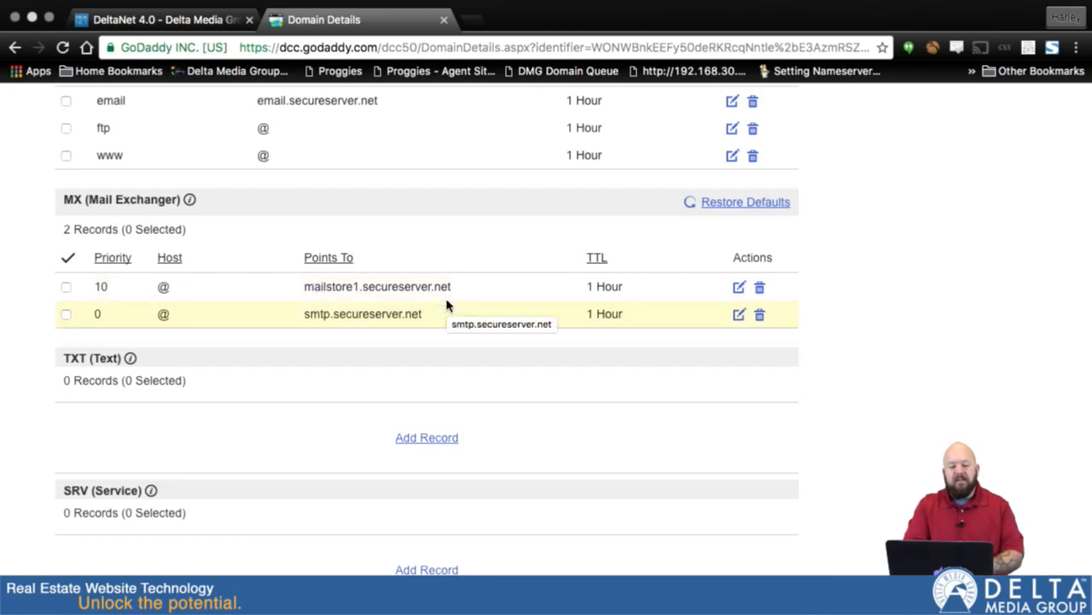
Review the A and CName records and view the zone file's import and export options
{"action": "scroll", "coordinate": [448, 307], "scroll_direction": "up", "scroll_amount": 3}
{"action": "scroll", "coordinate": [447, 306], "scroll_direction": "up", "scroll_amount": 5}
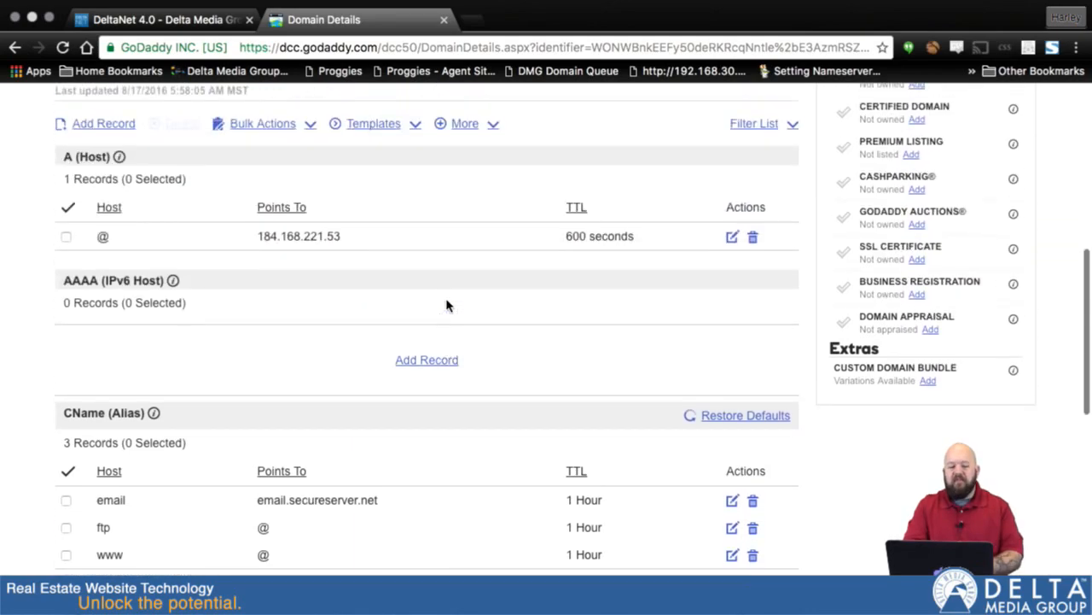
{"action": "scroll", "coordinate": [251, 237], "scroll_direction": "up", "scroll_amount": 1}
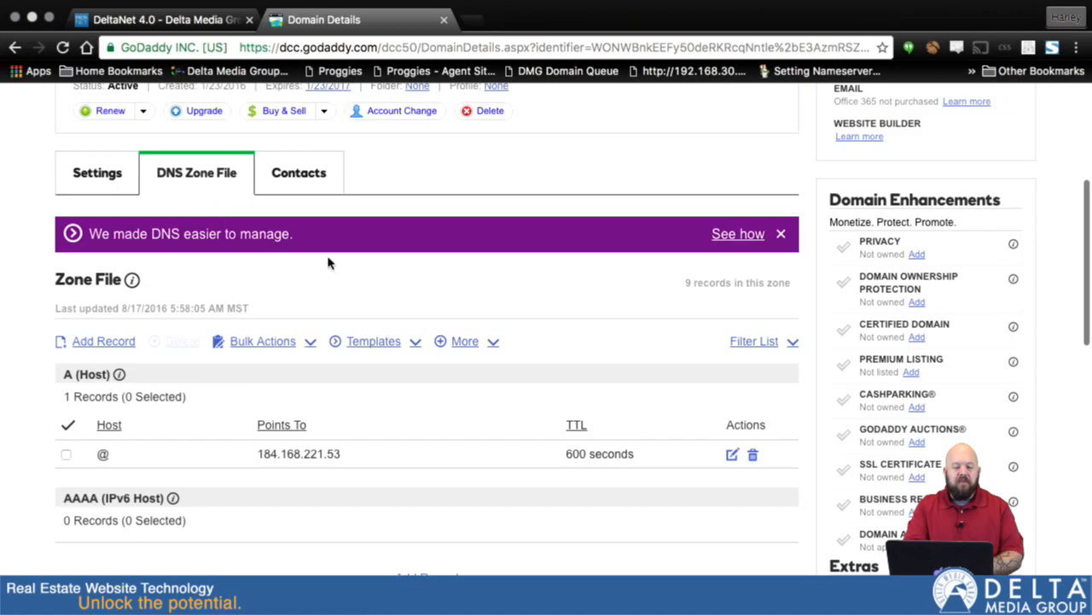
{"action": "left_click", "coordinate": [461, 343]}
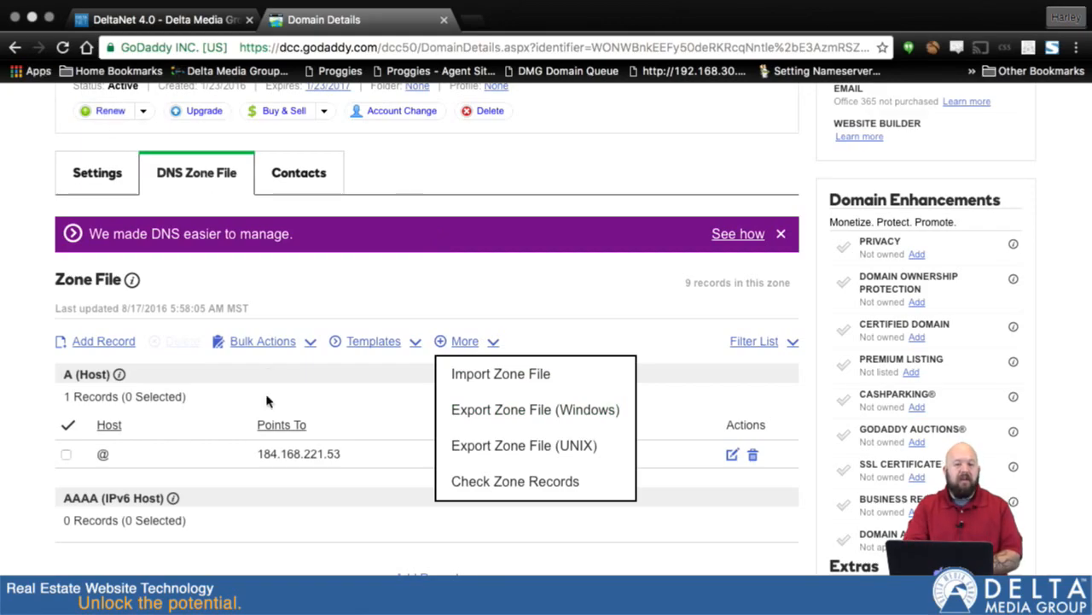
{"action": "scroll", "coordinate": [267, 401], "scroll_direction": "down", "scroll_amount": 10}
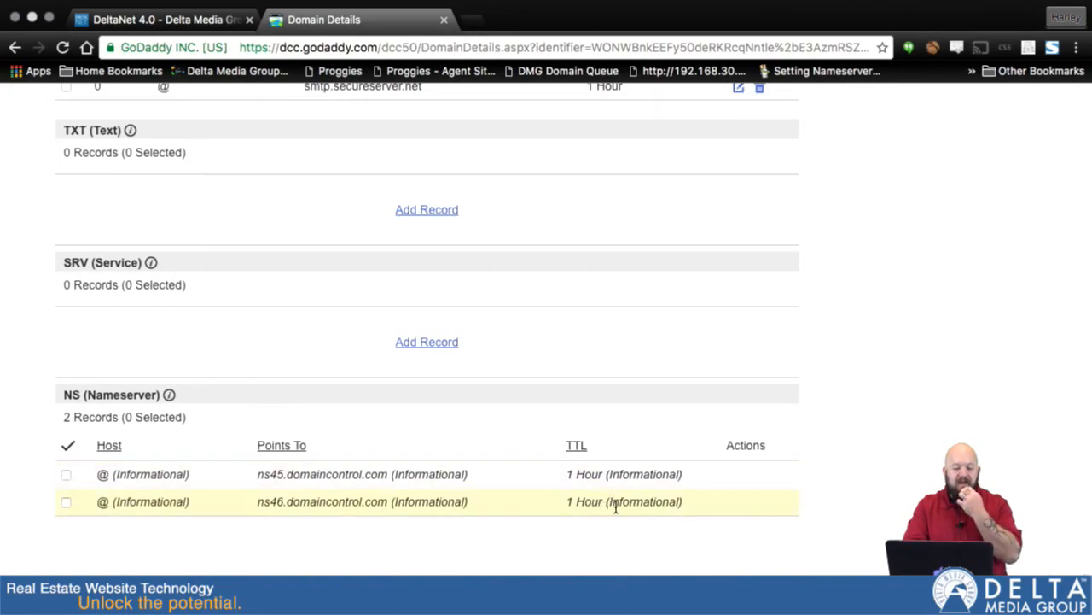
{"action": "scroll", "coordinate": [615, 507], "scroll_direction": "up", "scroll_amount": 15}
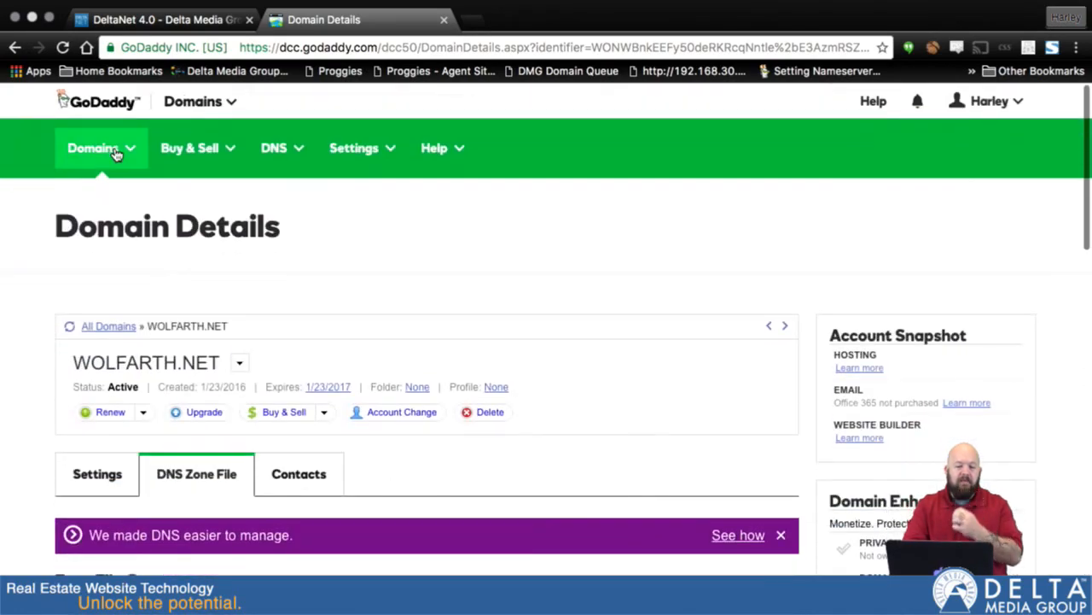
Go back through the account's domain list to the domain manager and open the nameserver settings for the agent's .net domain
{"action": "left_click", "coordinate": [13, 47]}
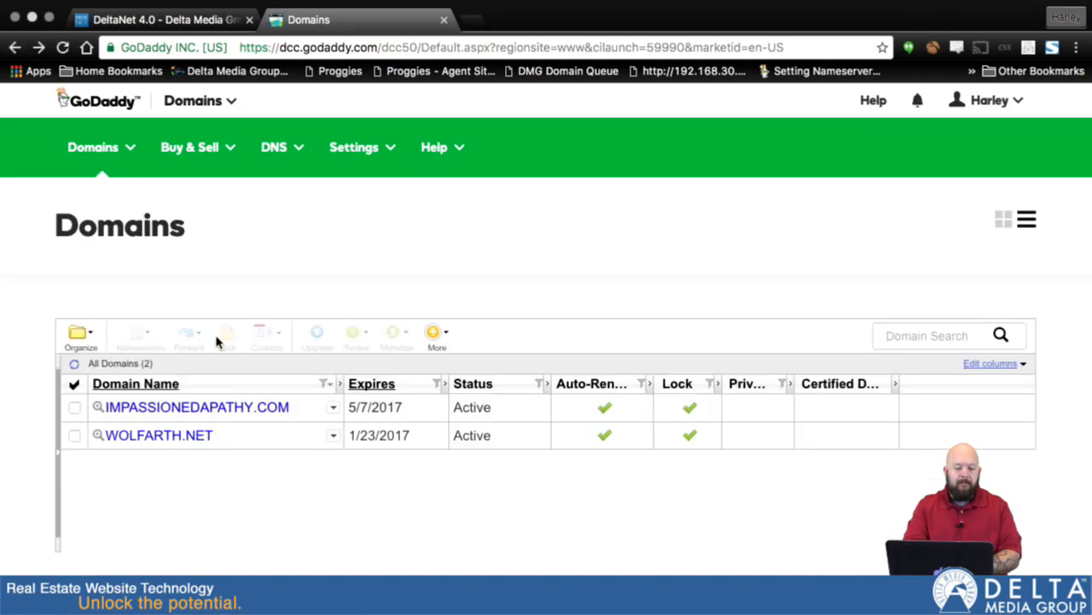
{"action": "left_click", "coordinate": [13, 49]}
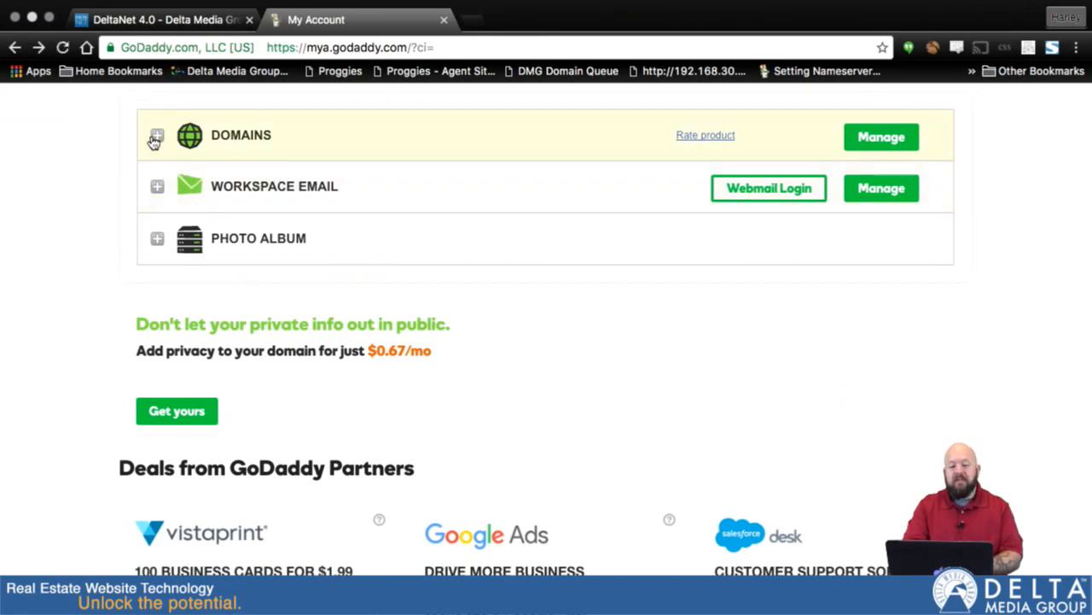
{"action": "left_click", "coordinate": [157, 138]}
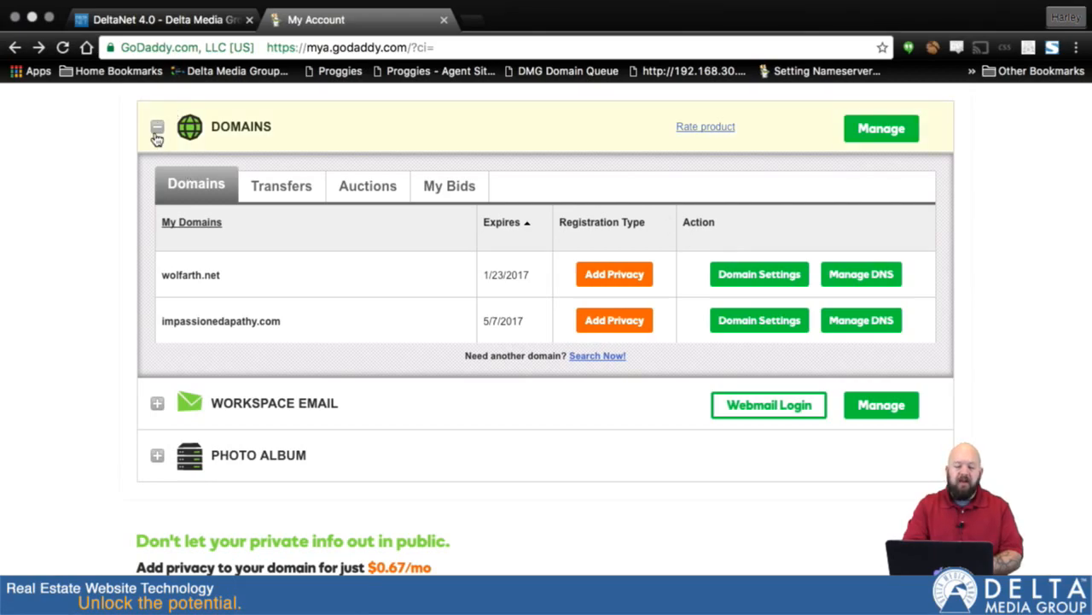
{"action": "left_click", "coordinate": [871, 133]}
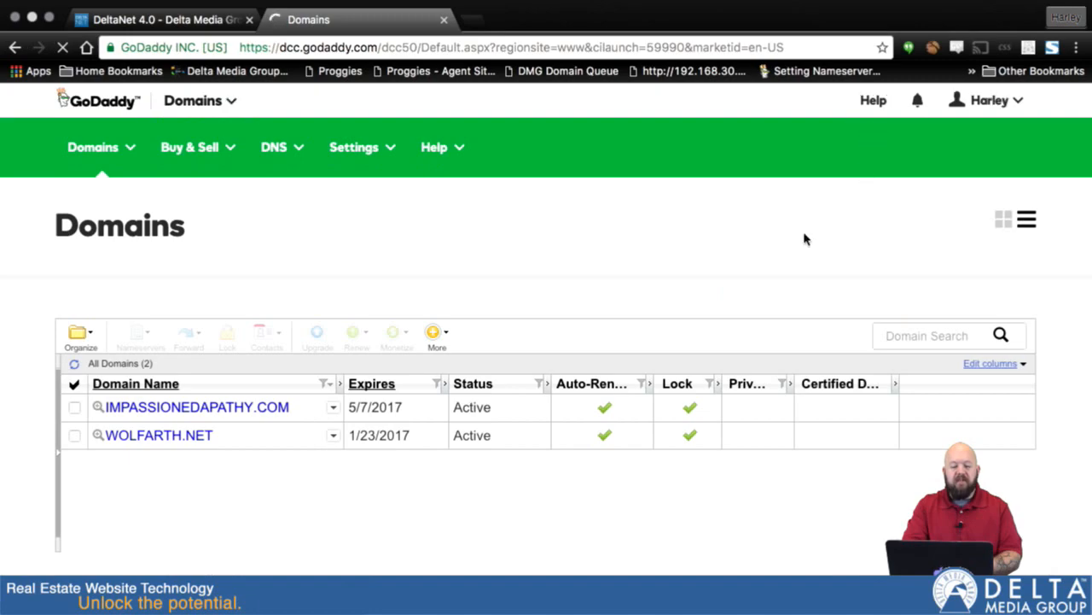
{"action": "left_click", "coordinate": [333, 437]}
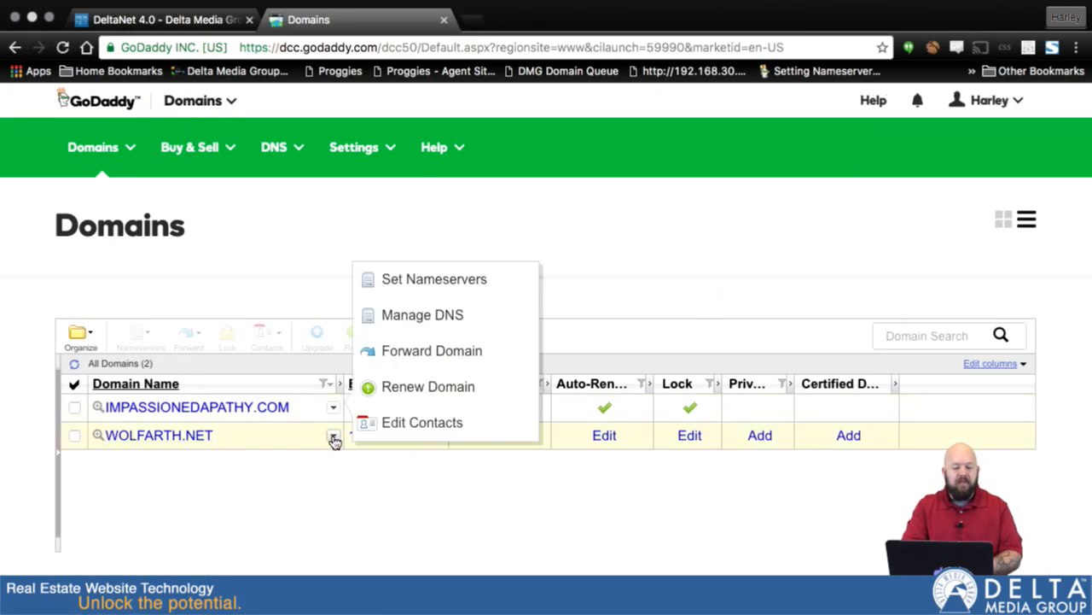
{"action": "left_click", "coordinate": [448, 289]}
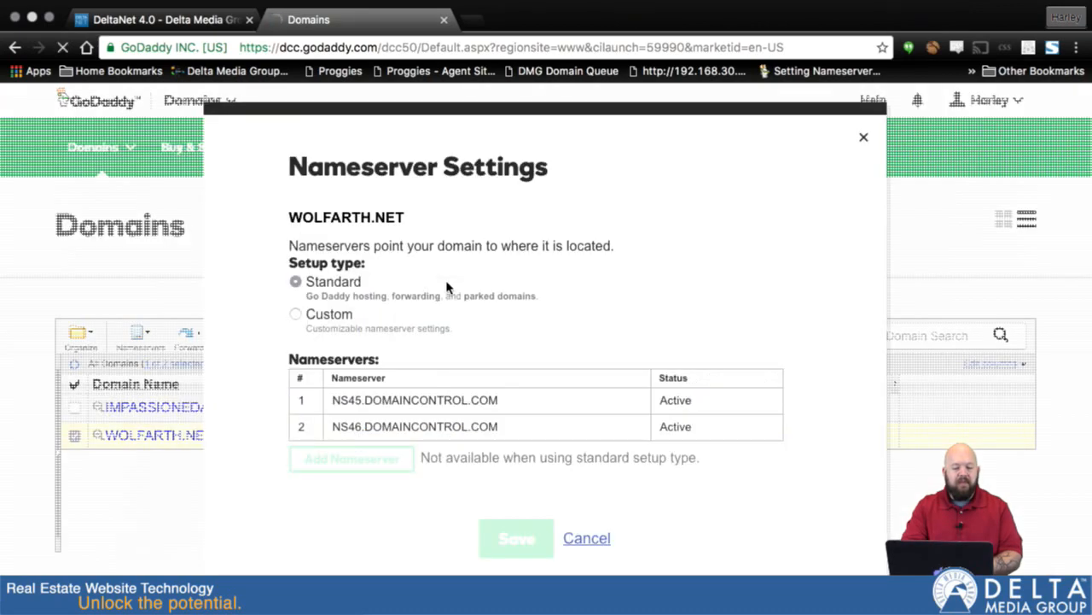
Set the nameserver setup type to Custom and add ns1.deltagroup.com and ns2.deltagroup.com as the nameservers
{"action": "left_click", "coordinate": [296, 318]}
{"action": "scroll", "coordinate": [559, 395], "scroll_direction": "down", "scroll_amount": 1}
{"action": "left_click", "coordinate": [644, 413]}
{"action": "left_click", "coordinate": [489, 220]}
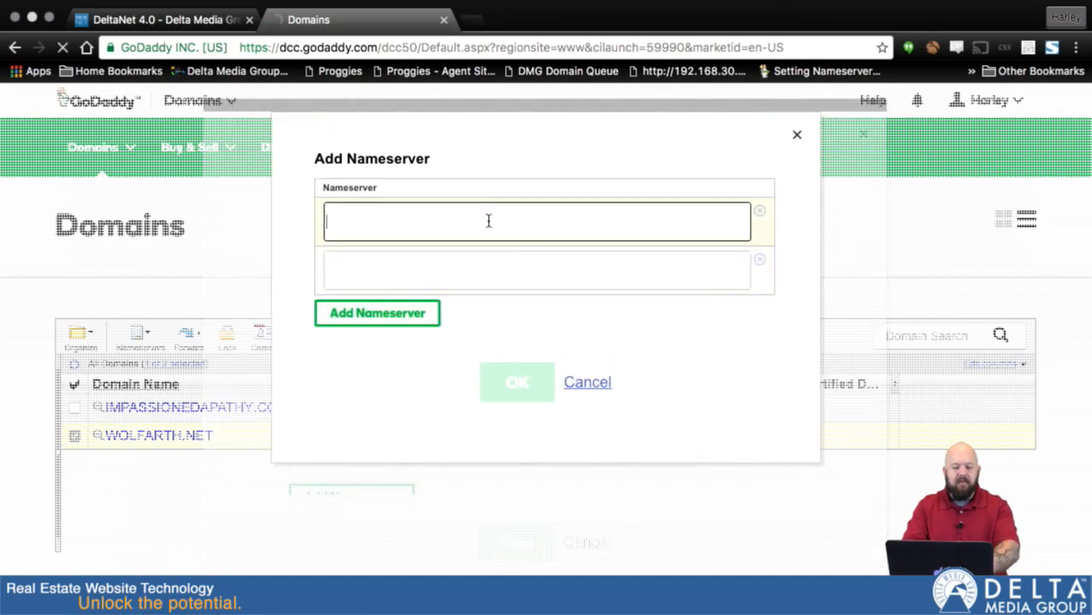
{"action": "type", "text": "ns1.d"}
{"action": "type", "text": "eltagroup "}
{"action": "type", "text": "com"}
{"action": "key", "text": "Tab"}
{"action": "type", "text": "ns2.deltagroup.com"}
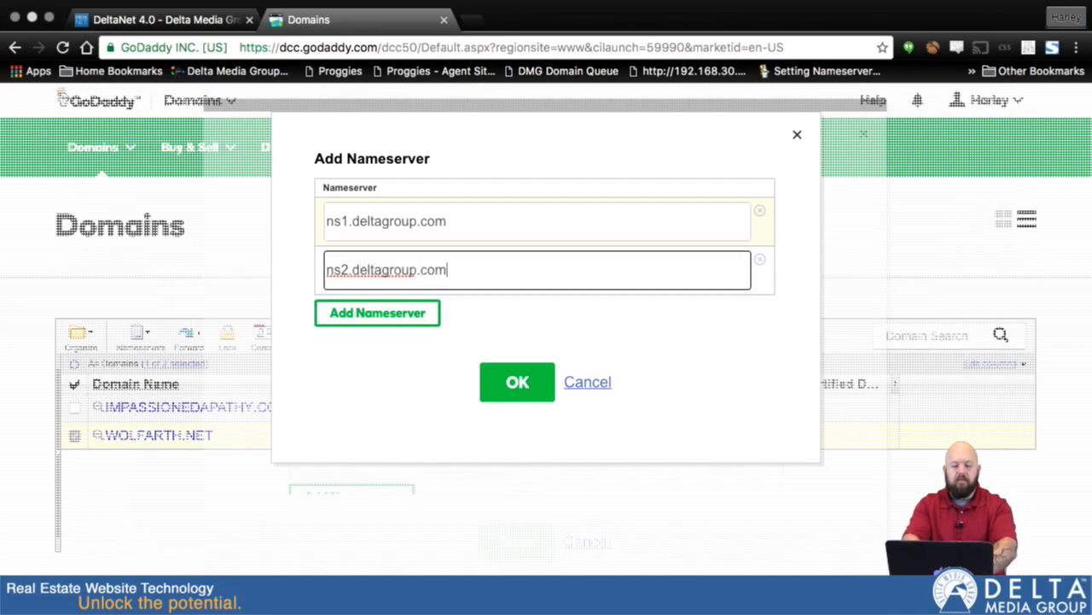
{"action": "left_click", "coordinate": [343, 318]}
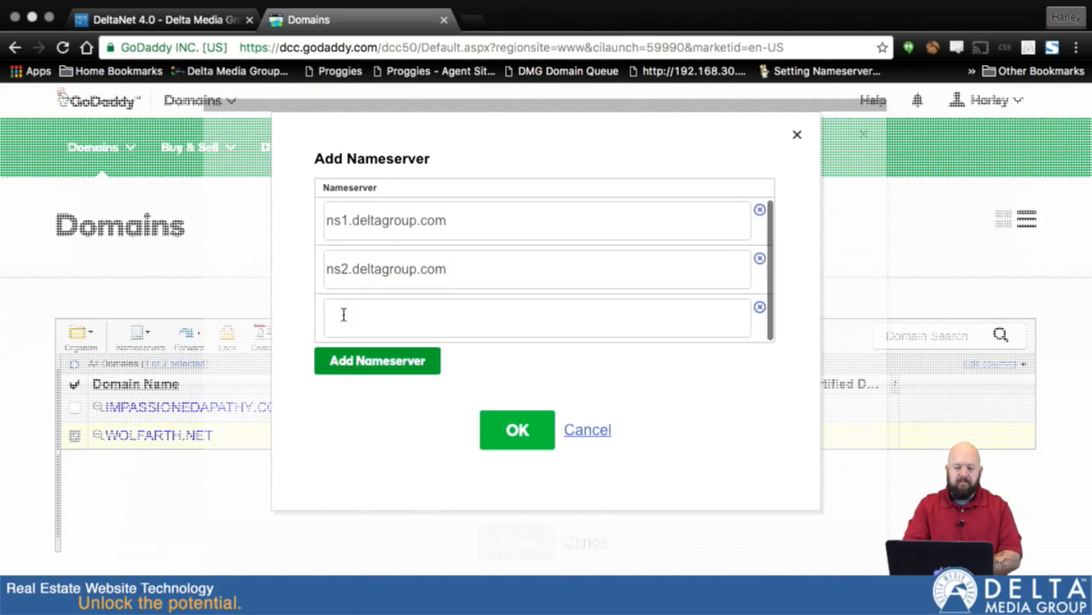
{"action": "left_click", "coordinate": [511, 426]}
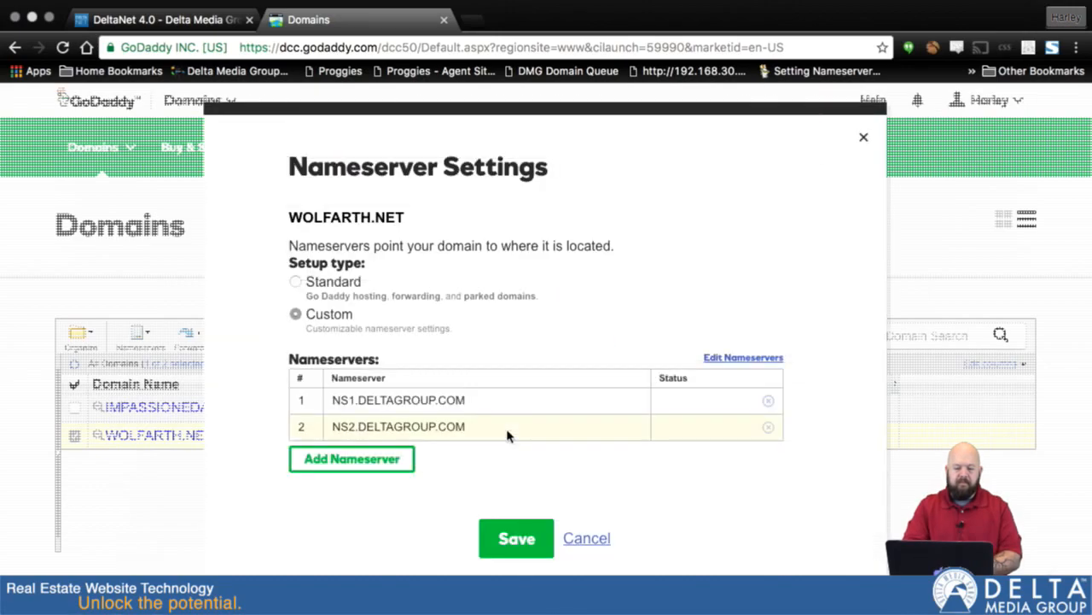
Save the nameserver settings and switch back to the Domain Name Entry Form in DeltaNet
{"action": "left_click", "coordinate": [505, 540]}
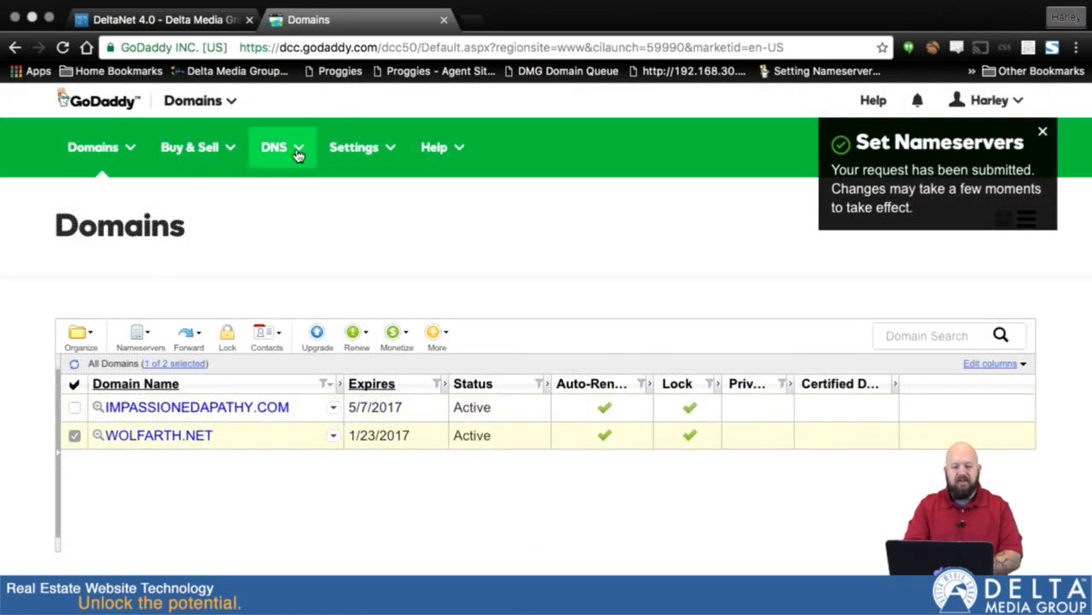
{"action": "left_click", "coordinate": [152, 21]}
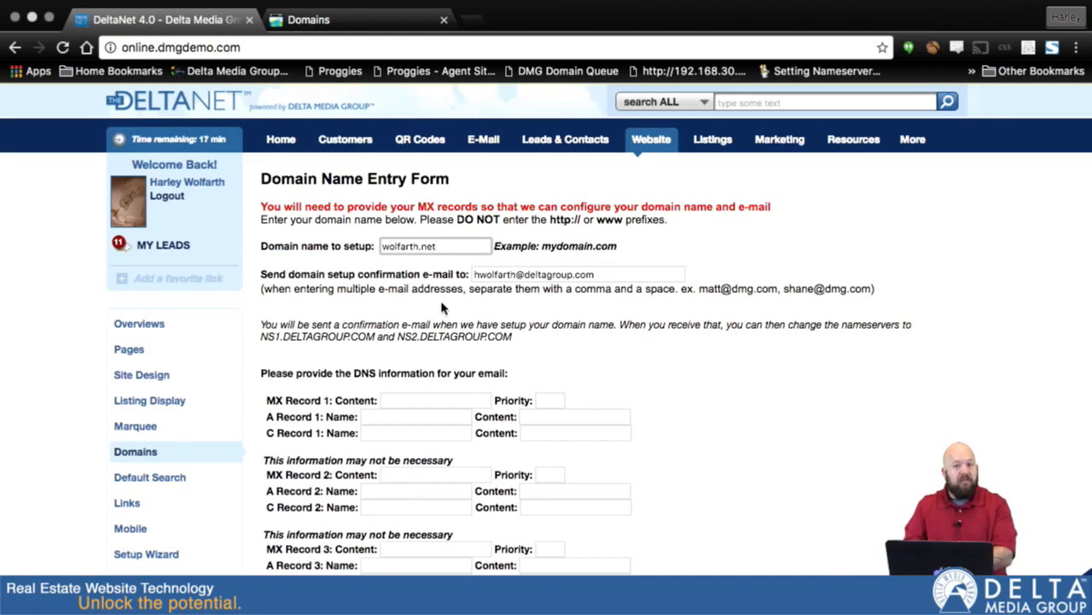
Start a new domain name setup from the agent website's domains and continue past the wizard's e-mail question with No
{"action": "mouse_move", "coordinate": [565, 139]}
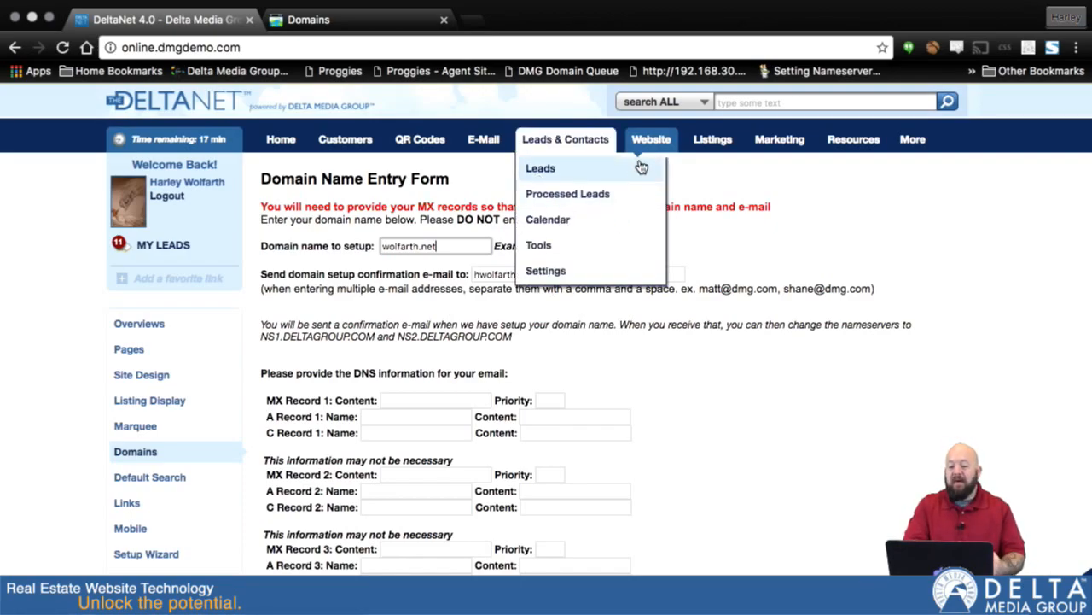
{"action": "mouse_move", "coordinate": [642, 161]}
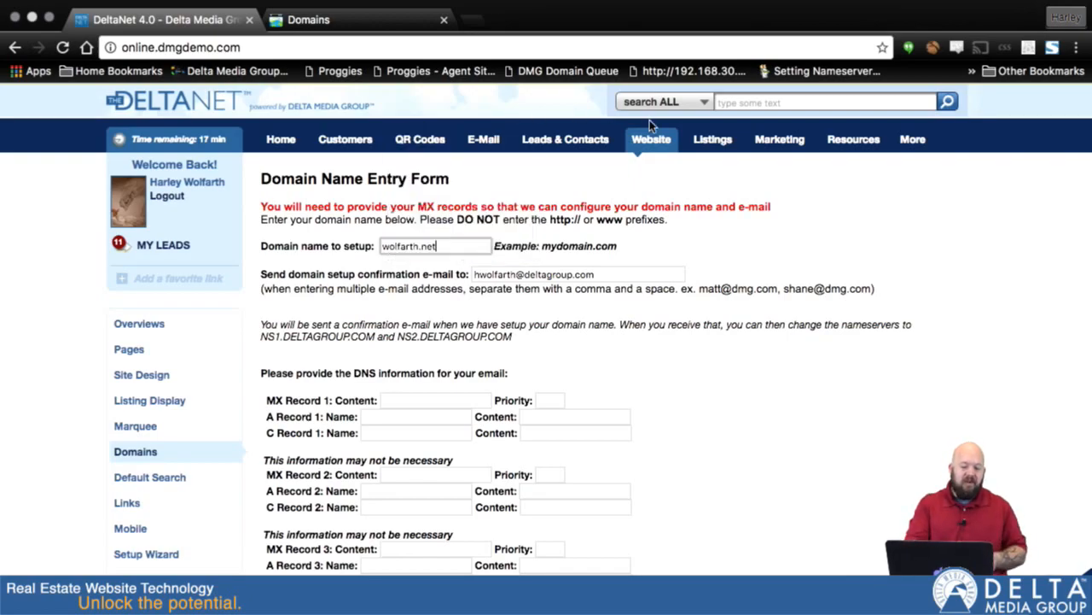
{"action": "mouse_move", "coordinate": [652, 139]}
{"action": "left_click", "coordinate": [636, 304]}
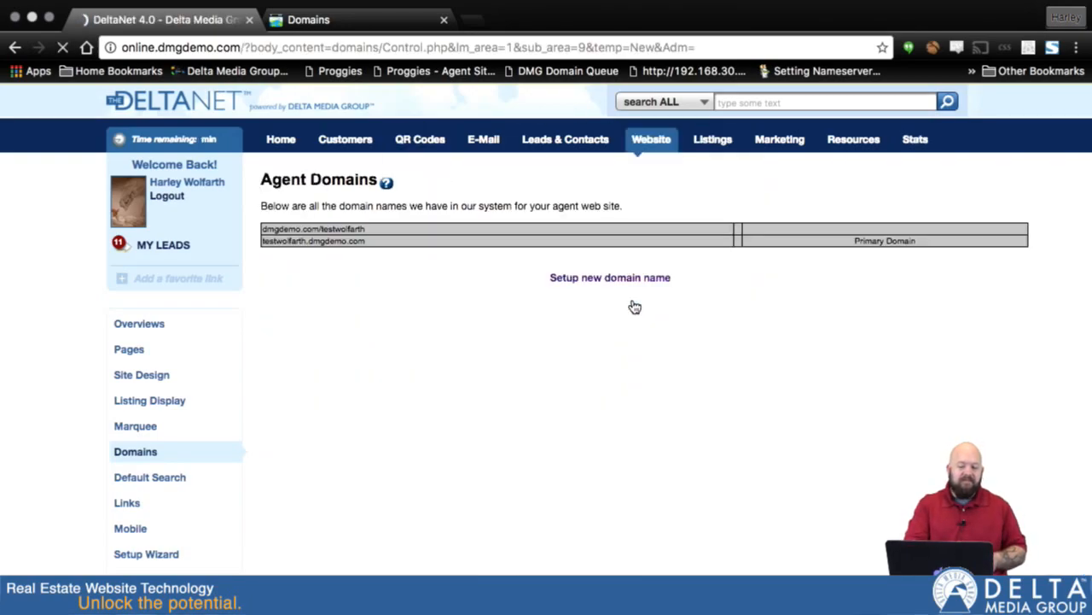
{"action": "left_click", "coordinate": [592, 281]}
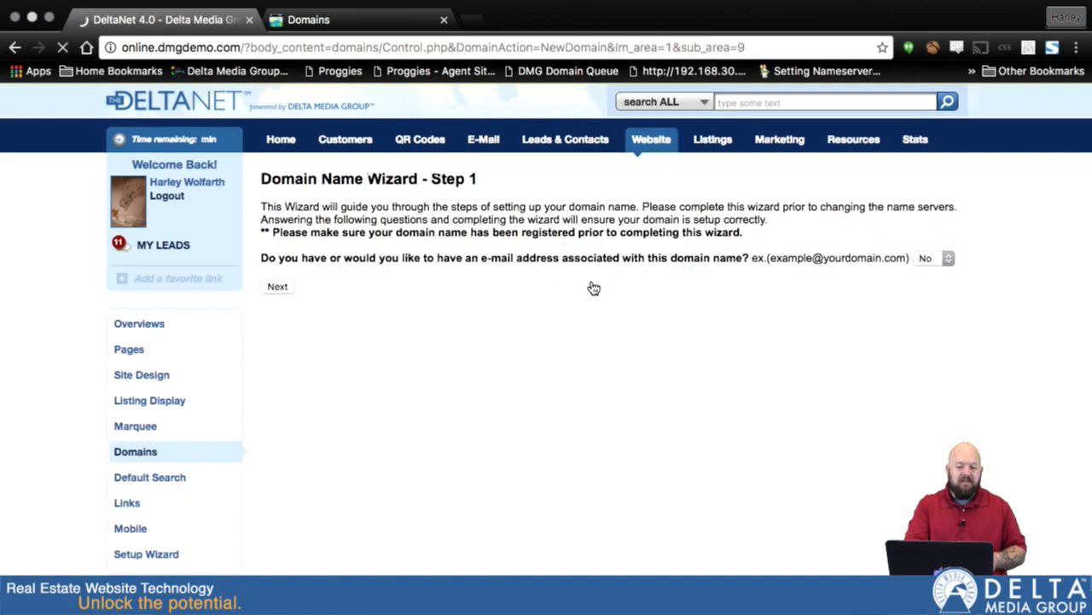
{"action": "left_click", "coordinate": [278, 287]}
Enter the agent's .net domain as the domain name to set up and submit the Domain Name Entry Form
{"action": "left_click", "coordinate": [431, 234]}
{"action": "type", "text": "wolfarth.net"}
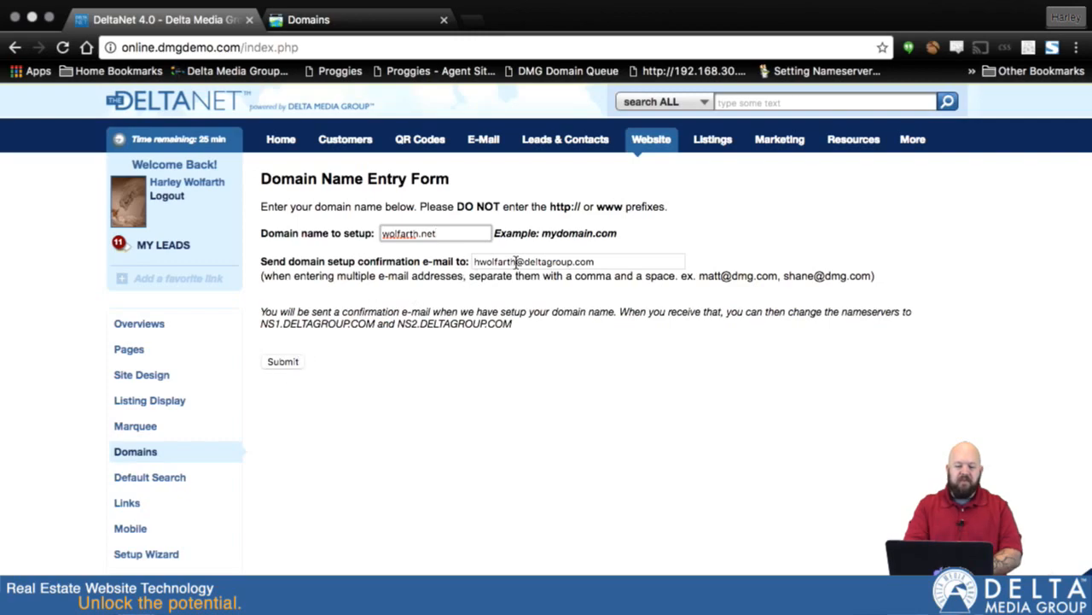
{"action": "left_click", "coordinate": [271, 364]}
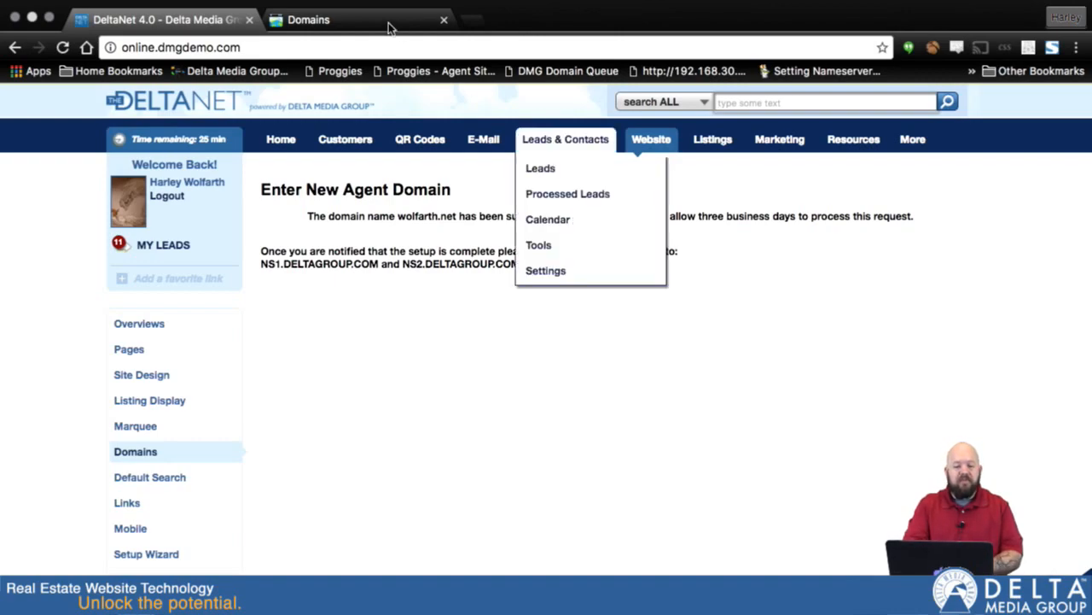
Check the domain list in GoDaddy, switch back to DeltaNet and open the Agent Domains list
{"action": "left_click", "coordinate": [324, 19]}
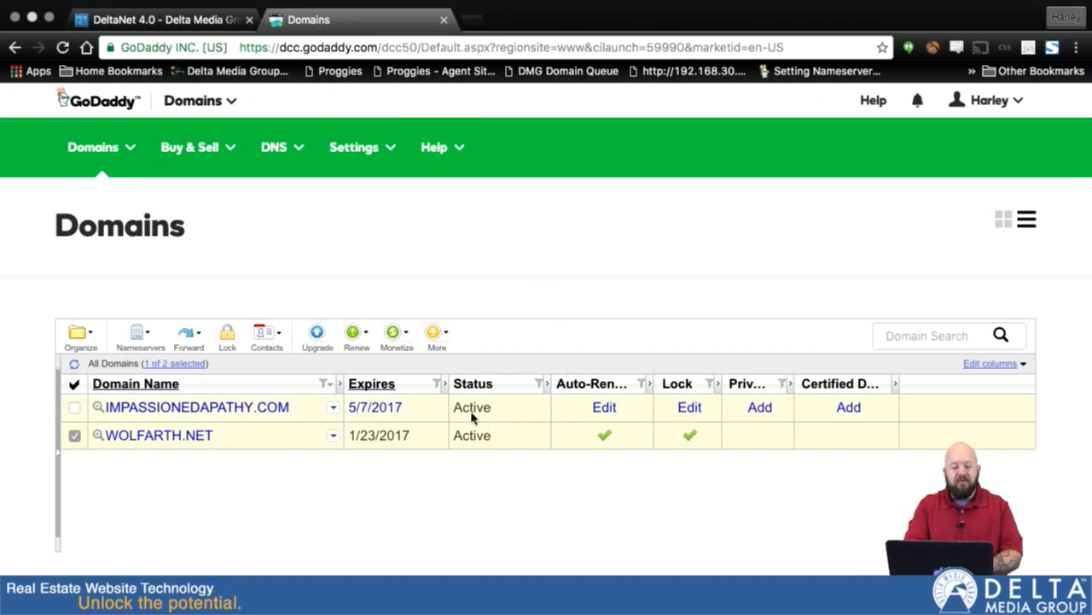
{"action": "left_click", "coordinate": [159, 14]}
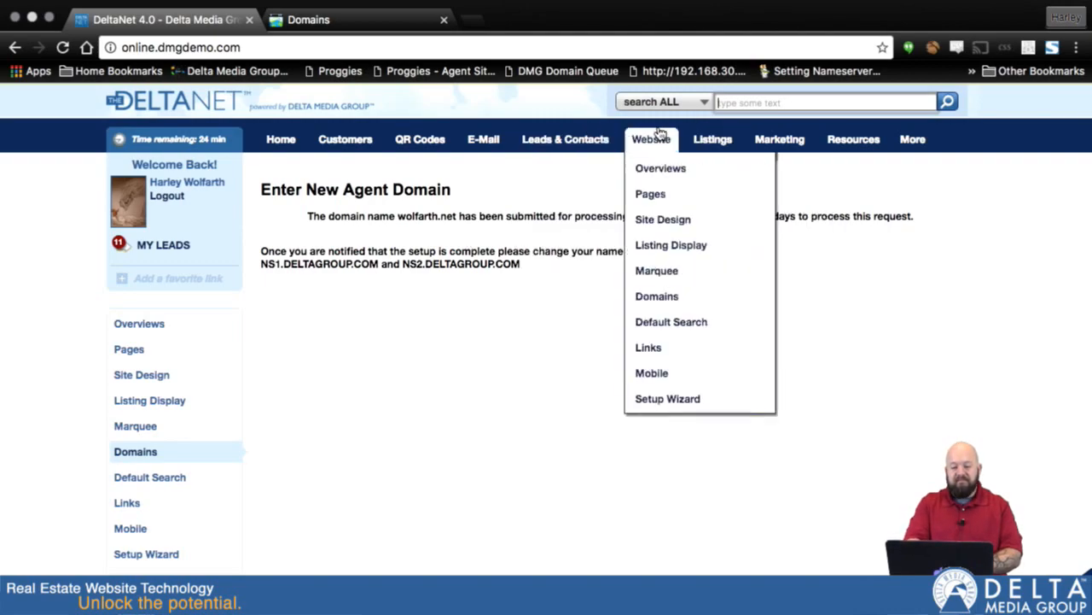
{"action": "mouse_move", "coordinate": [649, 149]}
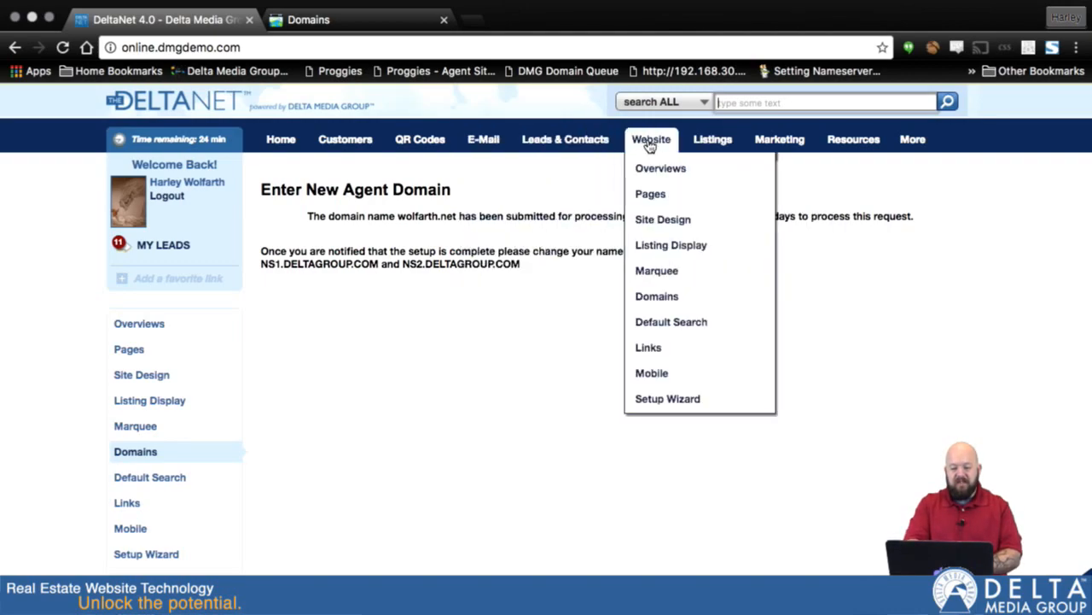
{"action": "left_click", "coordinate": [628, 142]}
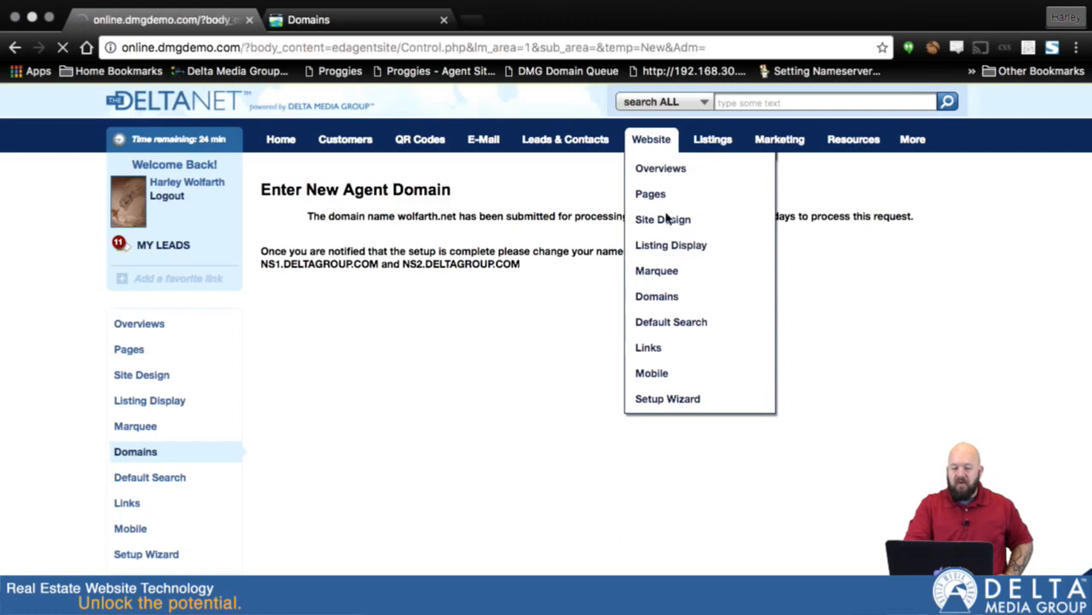
{"action": "left_click", "coordinate": [646, 301]}
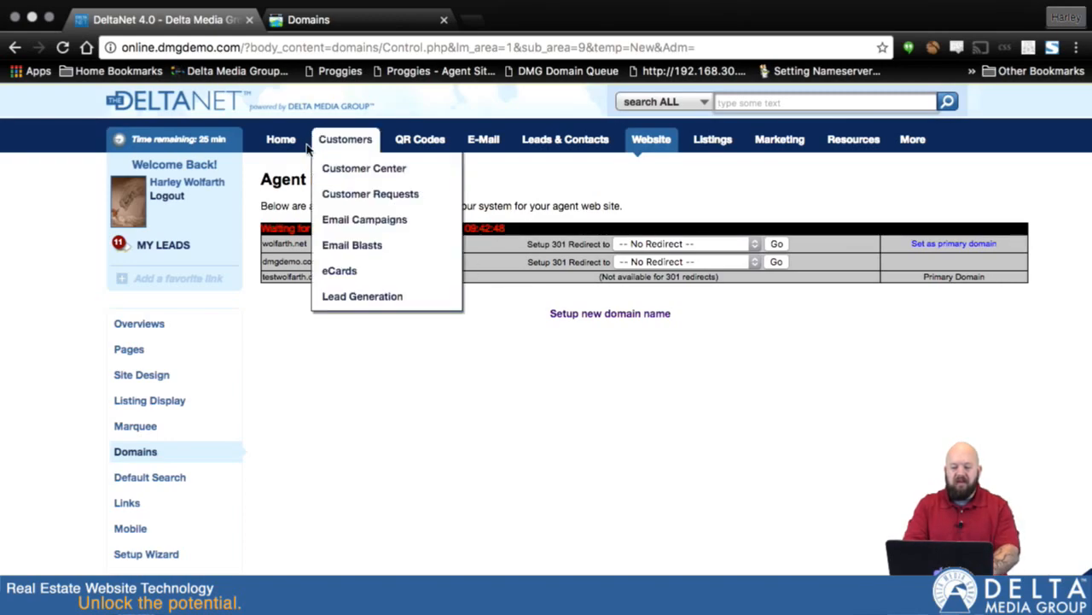
Try to set the agent's newly submitted .net domain as the primary domain in the Agent Domains list
{"action": "mouse_move", "coordinate": [670, 142]}
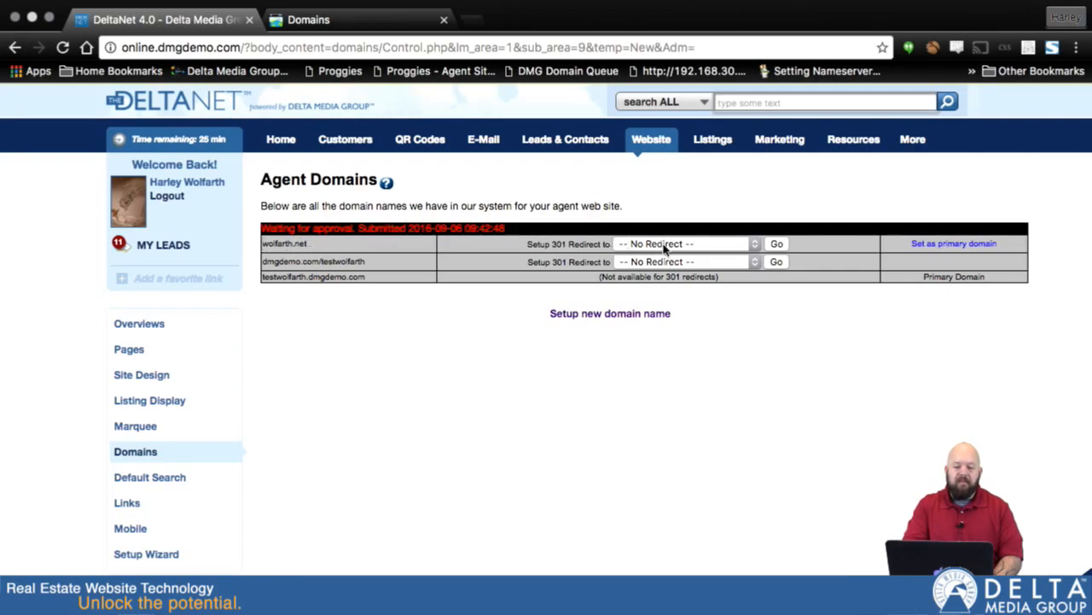
{"action": "left_click", "coordinate": [928, 245]}
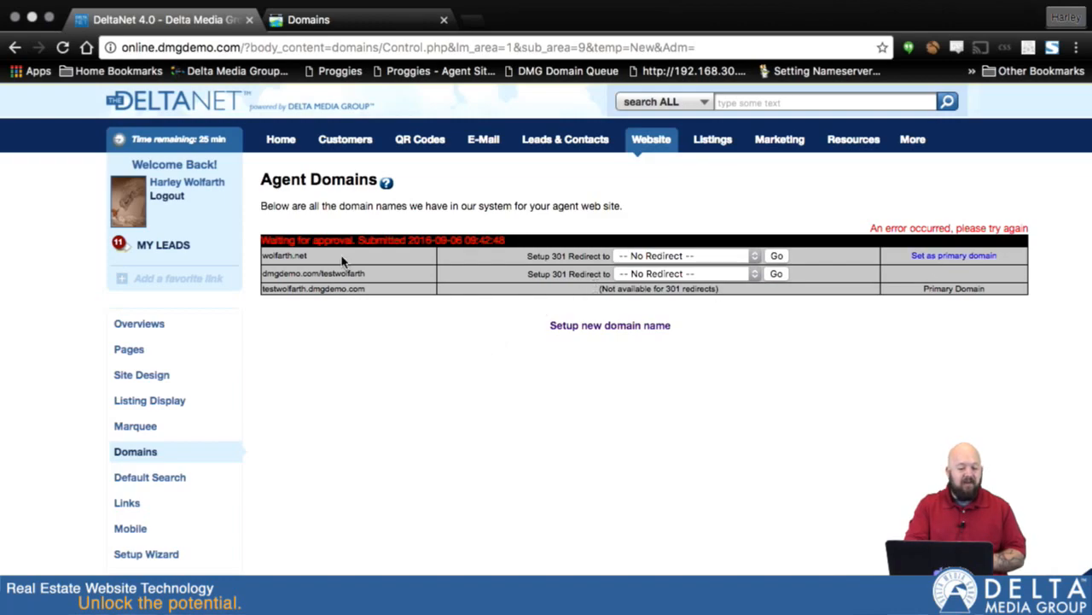
{"action": "left_click_drag", "start_coordinate": [264, 273], "coordinate": [359, 274]}
{"action": "left_click", "coordinate": [361, 274]}
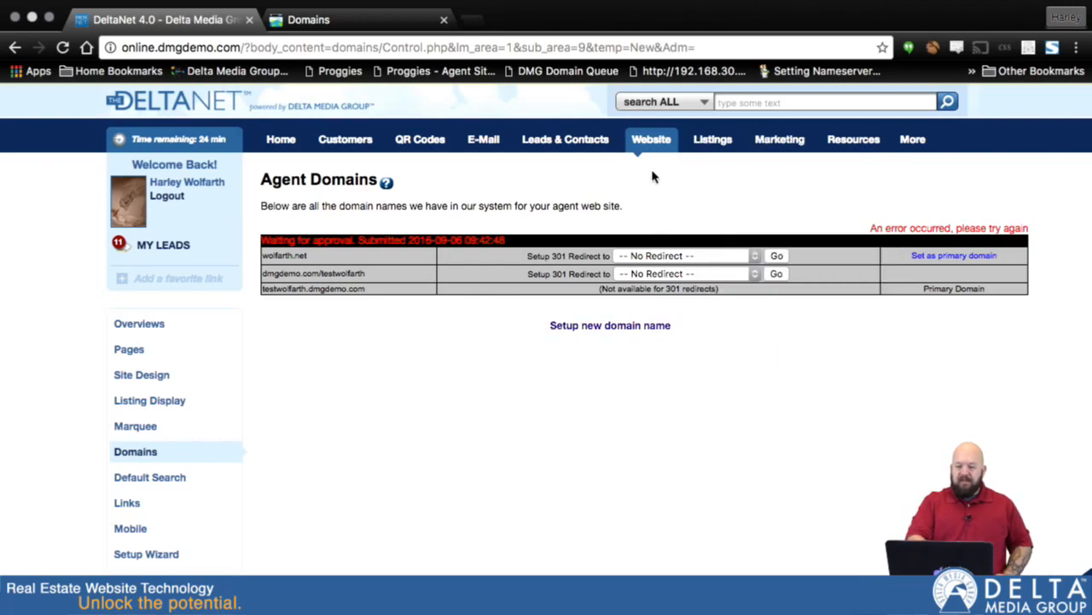
{"action": "mouse_move", "coordinate": [642, 149]}
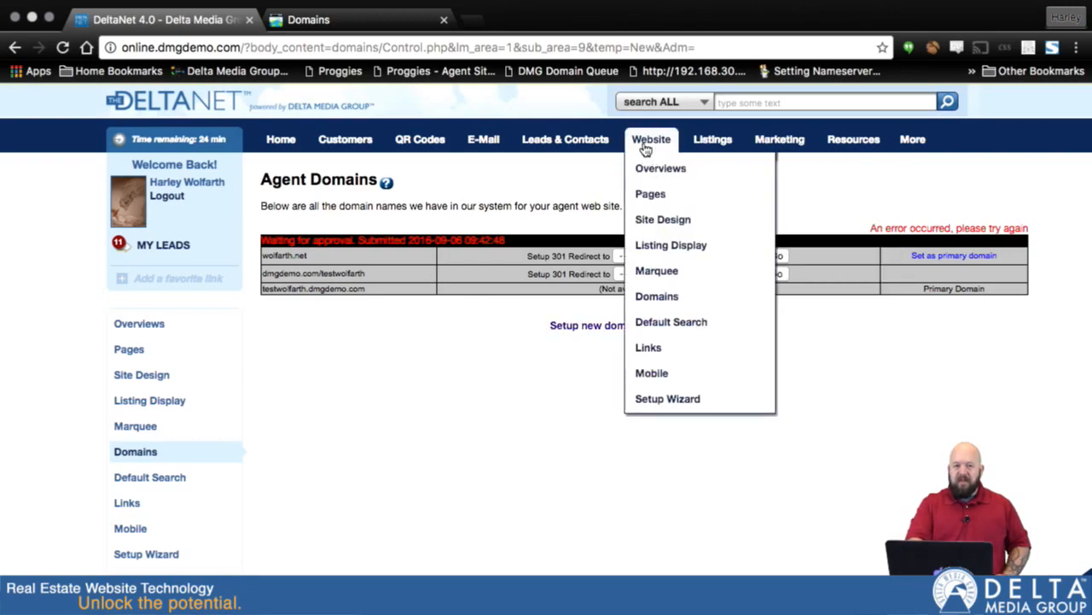